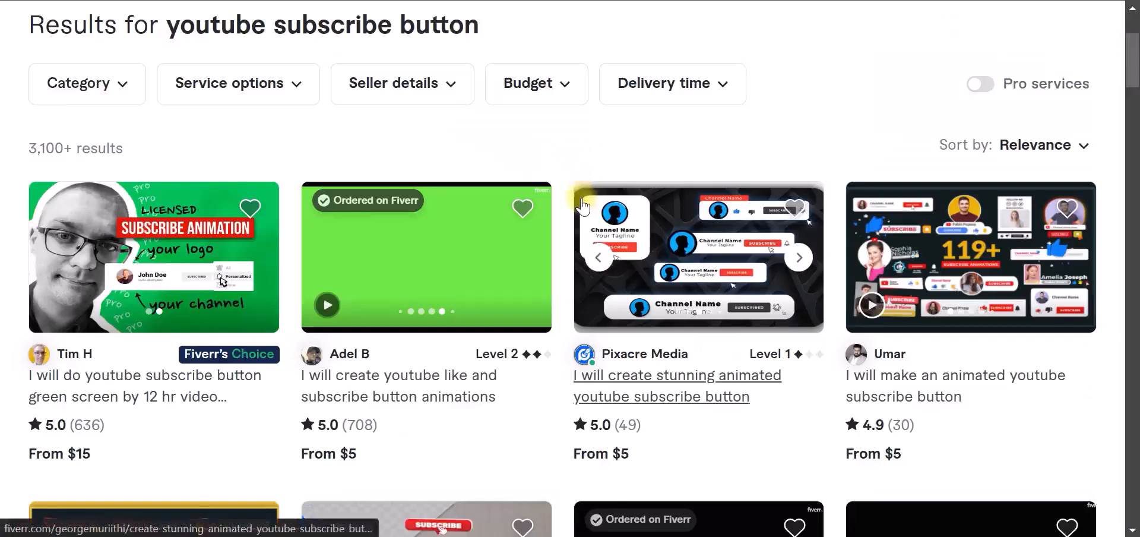
Look through the Fiverr results for "youtube subscribe button", examining the gig previews, ratings and starting prices
scroll(584, 205, "down", 3)
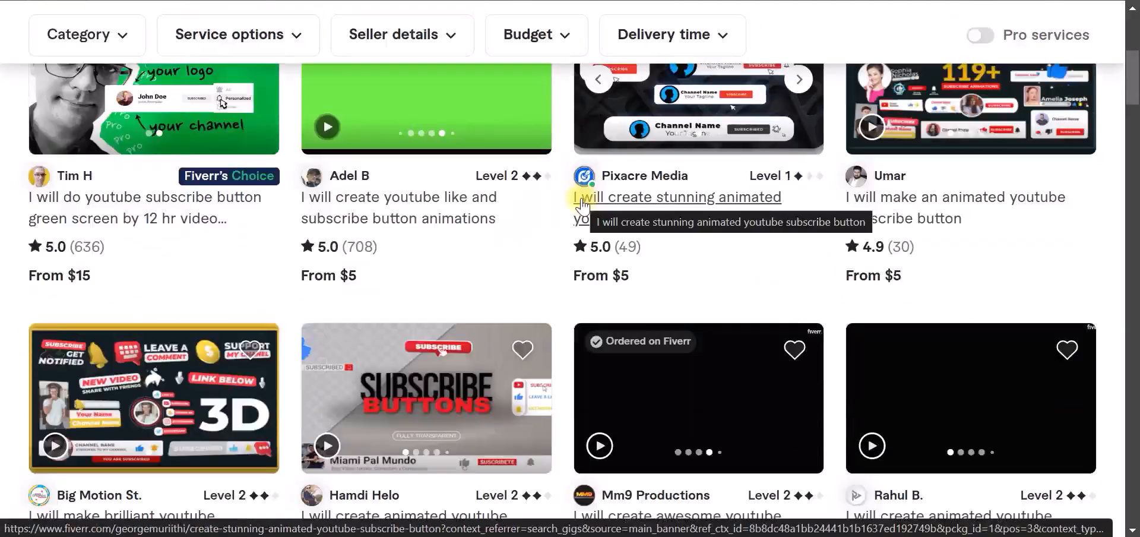
scroll(582, 205, "down", 3)
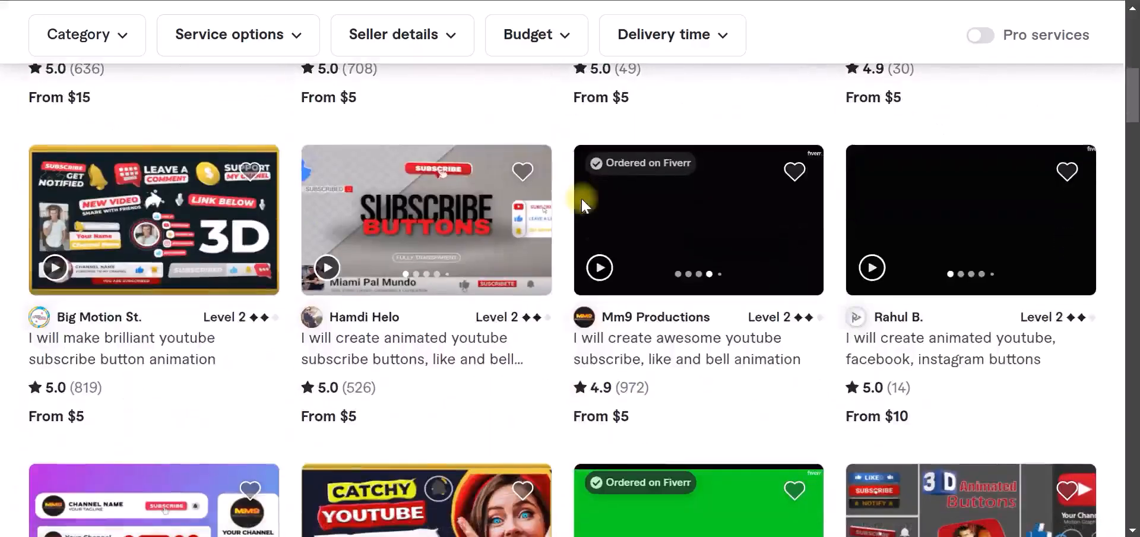
scroll(565, 240, "up", 6)
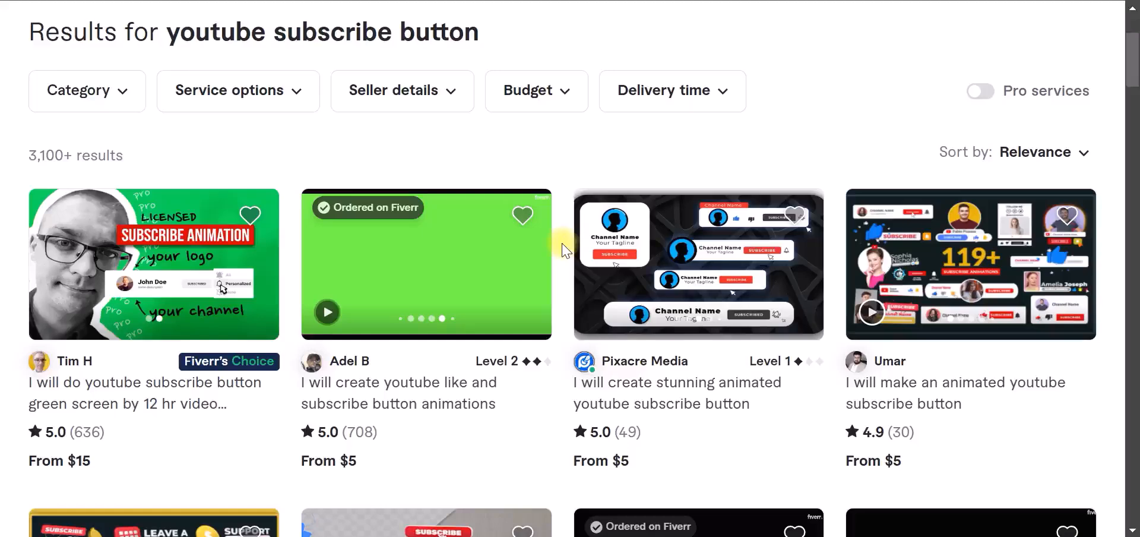
scroll(562, 249, "down", 3)
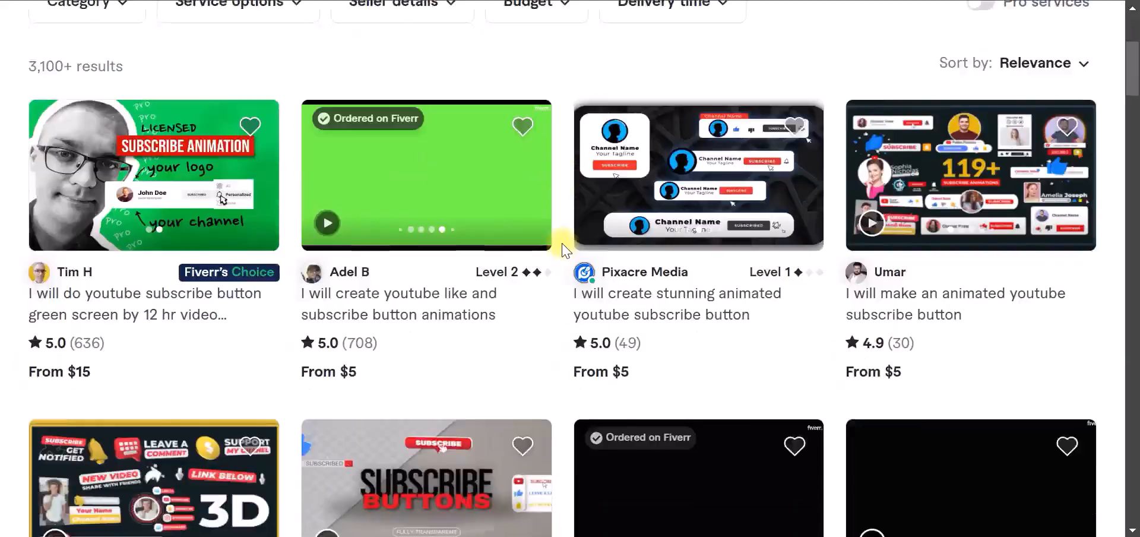
scroll(563, 249, "up", 2)
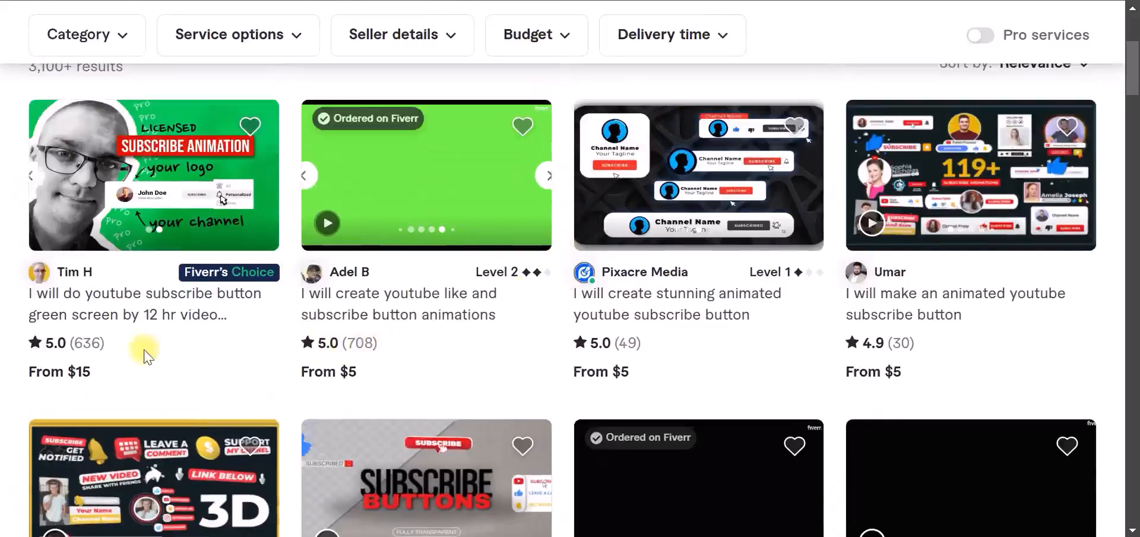
scroll(563, 312, "up", 5)
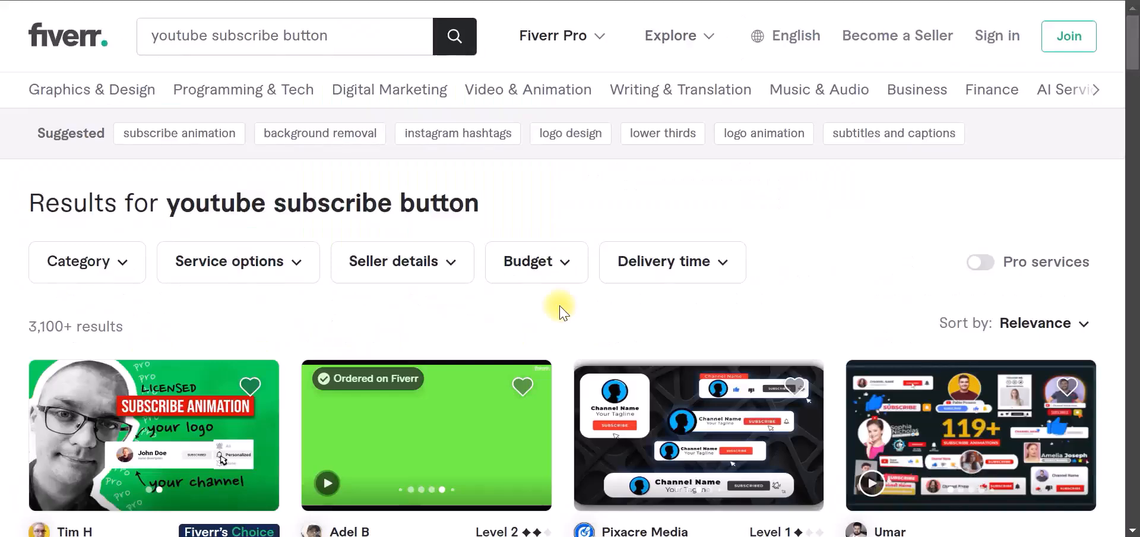
scroll(563, 312, "down", 2)
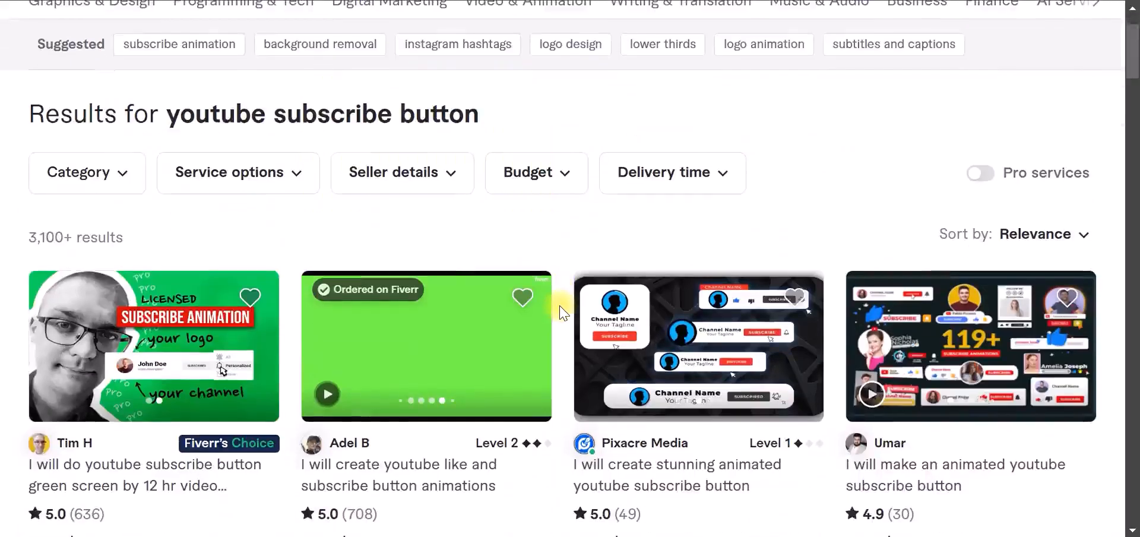
scroll(562, 312, "down", 2)
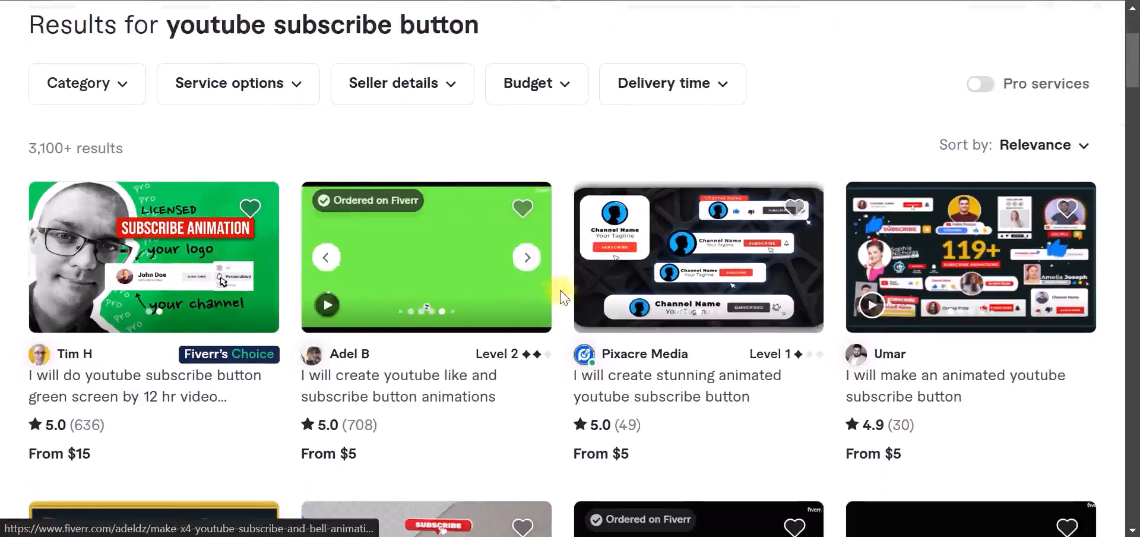
scroll(555, 195, "up", 2)
scroll(553, 213, "down", 2)
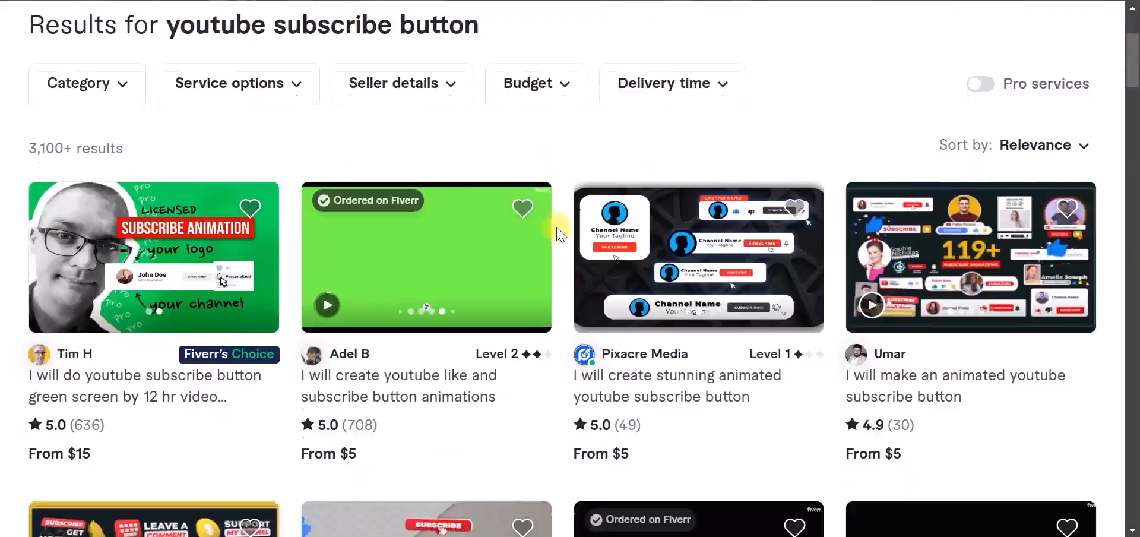
scroll(555, 232, "down", 3)
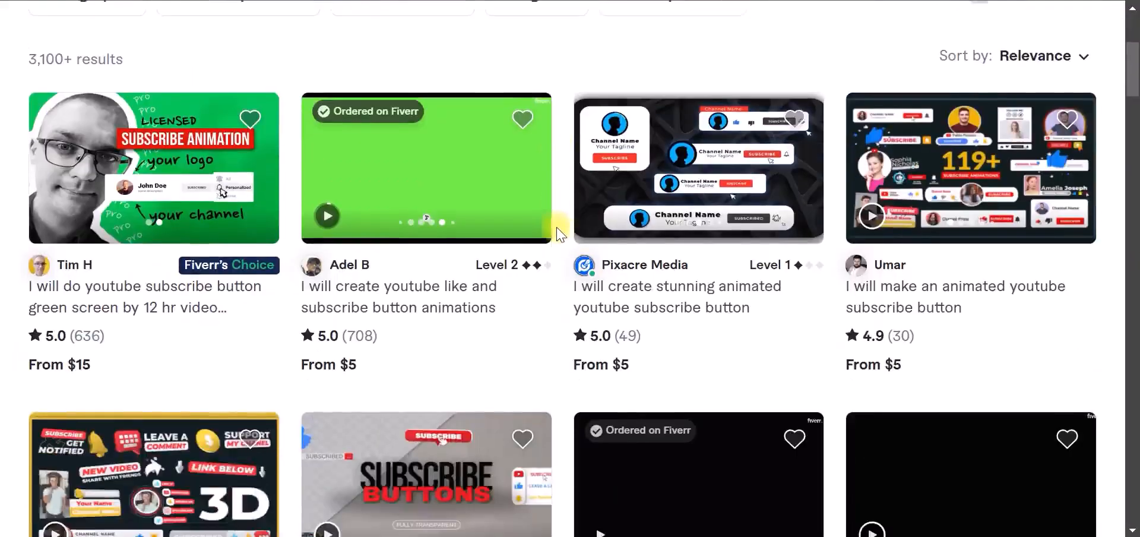
scroll(555, 231, "up", 5)
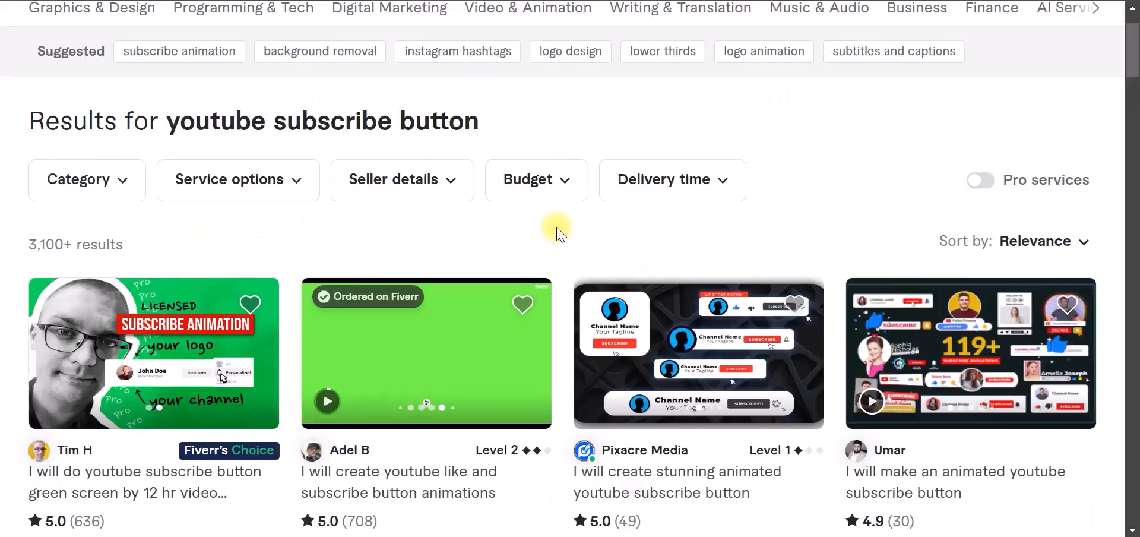
scroll(557, 234, "down", 2)
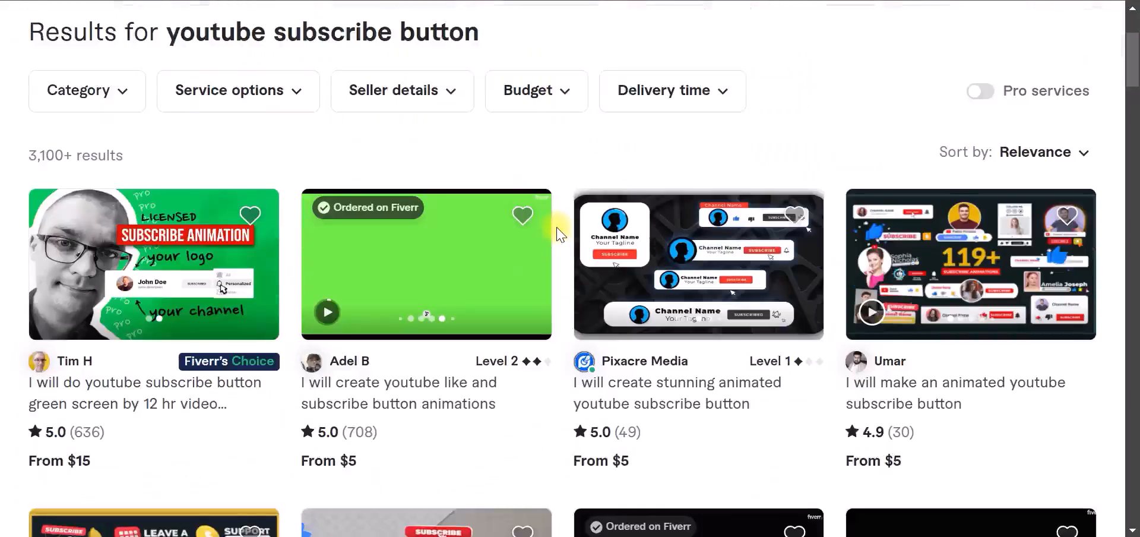
scroll(558, 233, "down", 2)
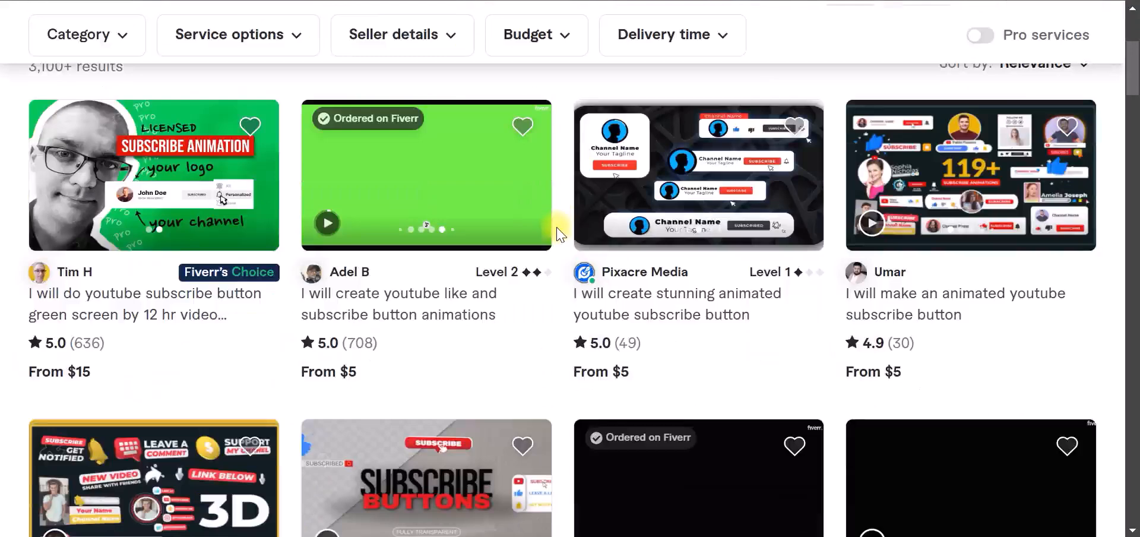
scroll(560, 235, "down", 2)
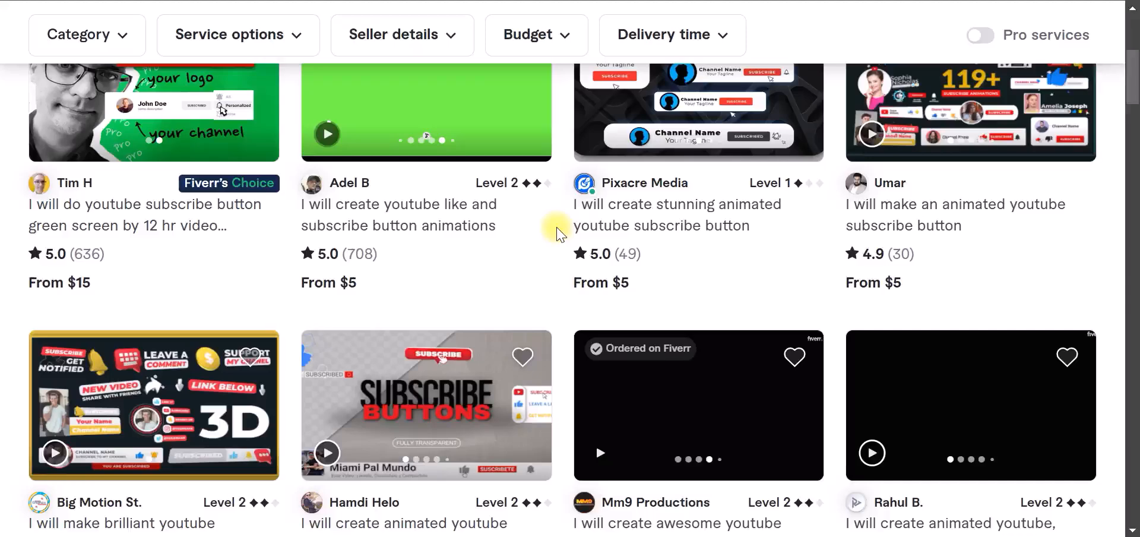
scroll(558, 234, "down", 2)
scroll(556, 231, "up", 4)
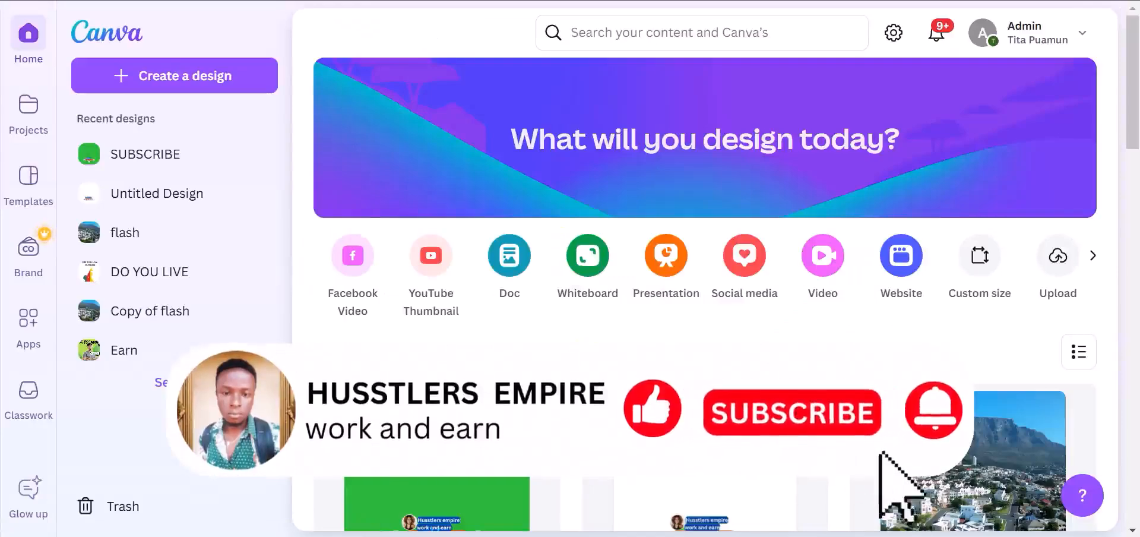
Switch to Canva and create a new blank video design
scroll(571, 376, "down", 2)
scroll(571, 376, "down", 2)
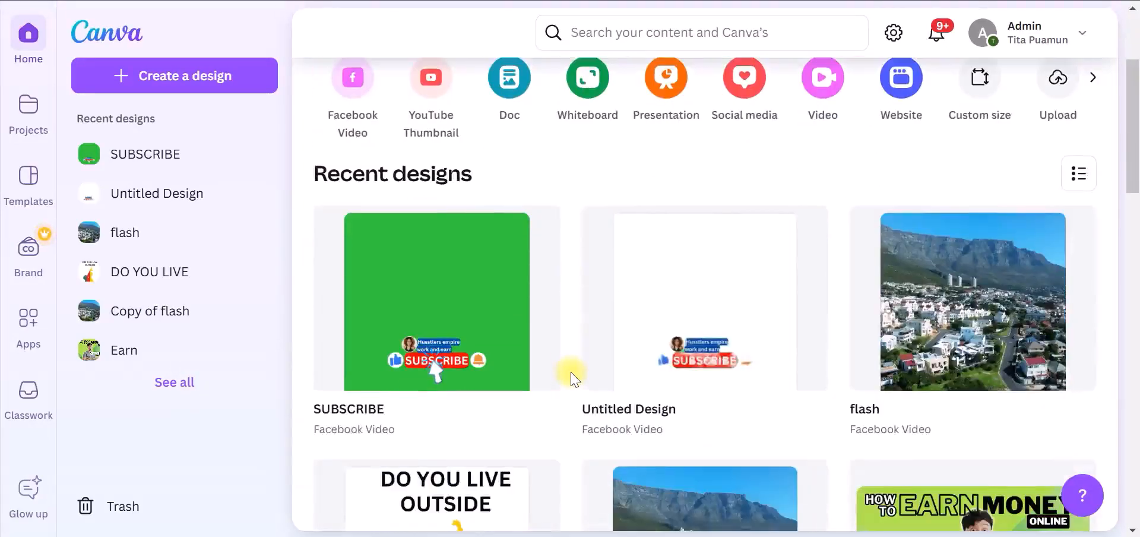
scroll(571, 376, "up", 3)
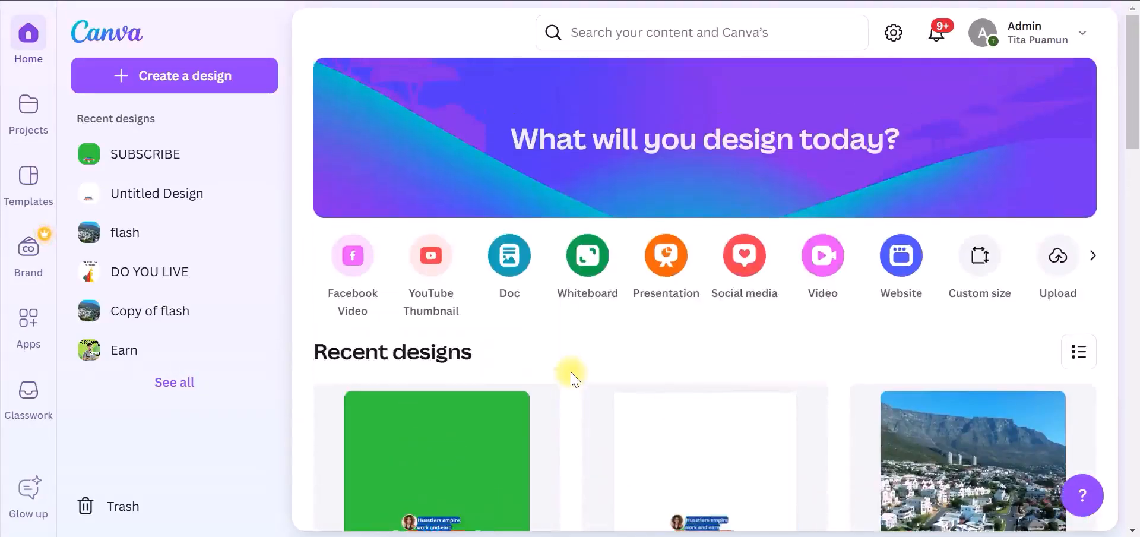
left_click(824, 261)
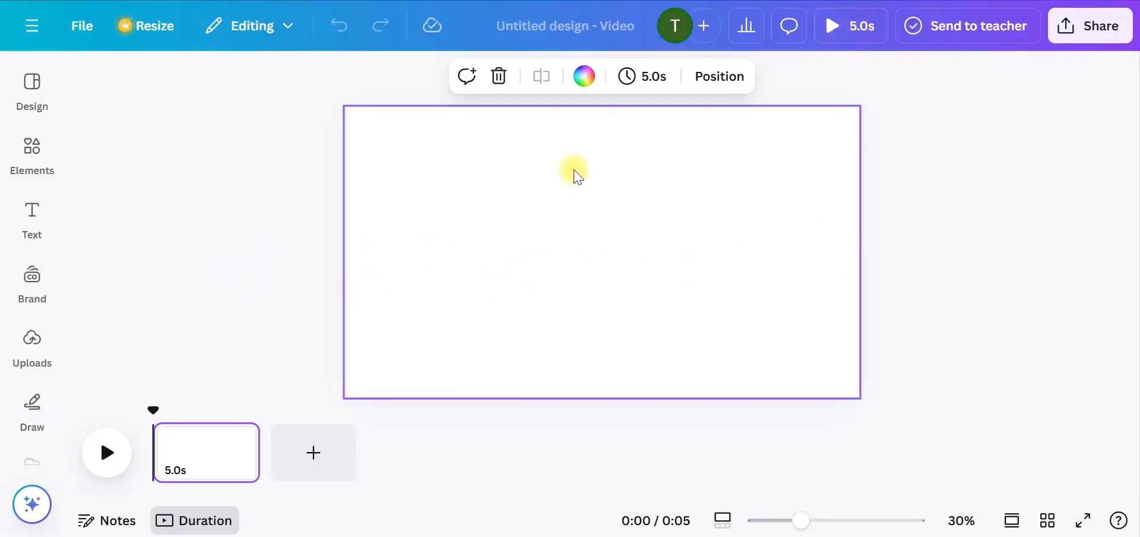
Set the page background to a custom solid green, about #22C237
left_click(584, 76)
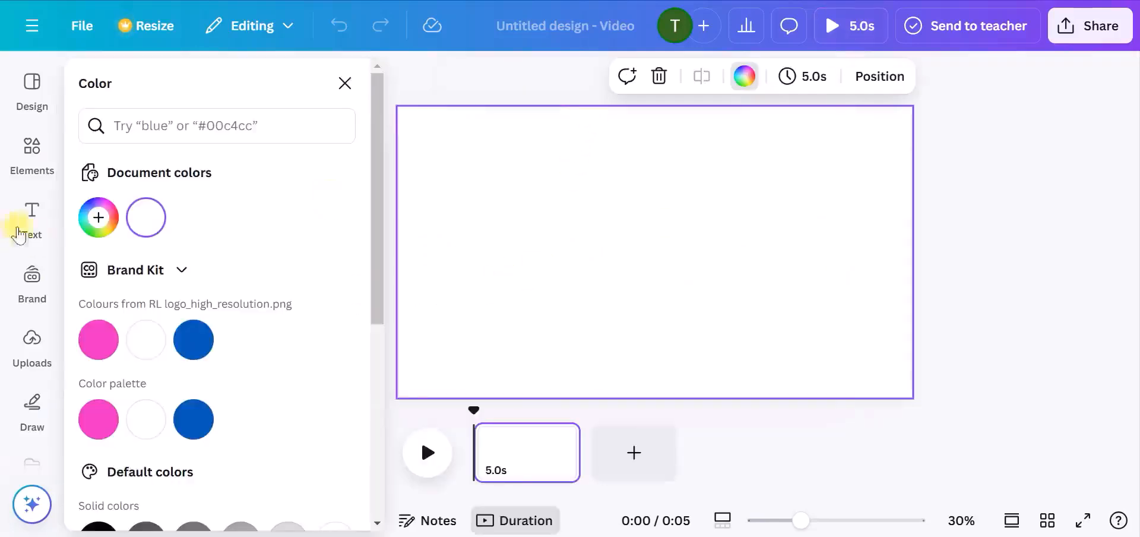
left_click(98, 220)
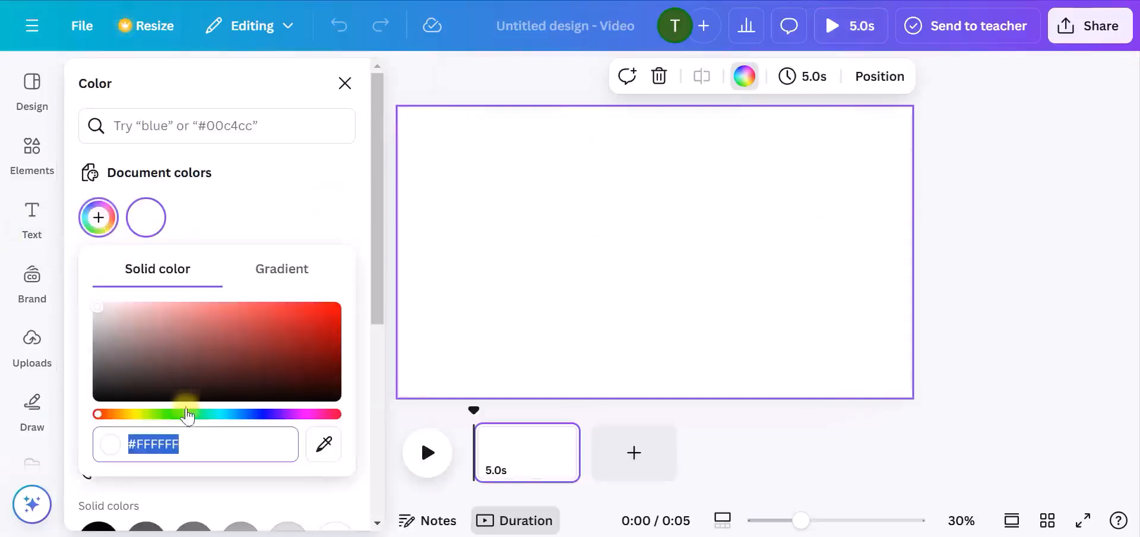
left_click(183, 413)
left_click(298, 325)
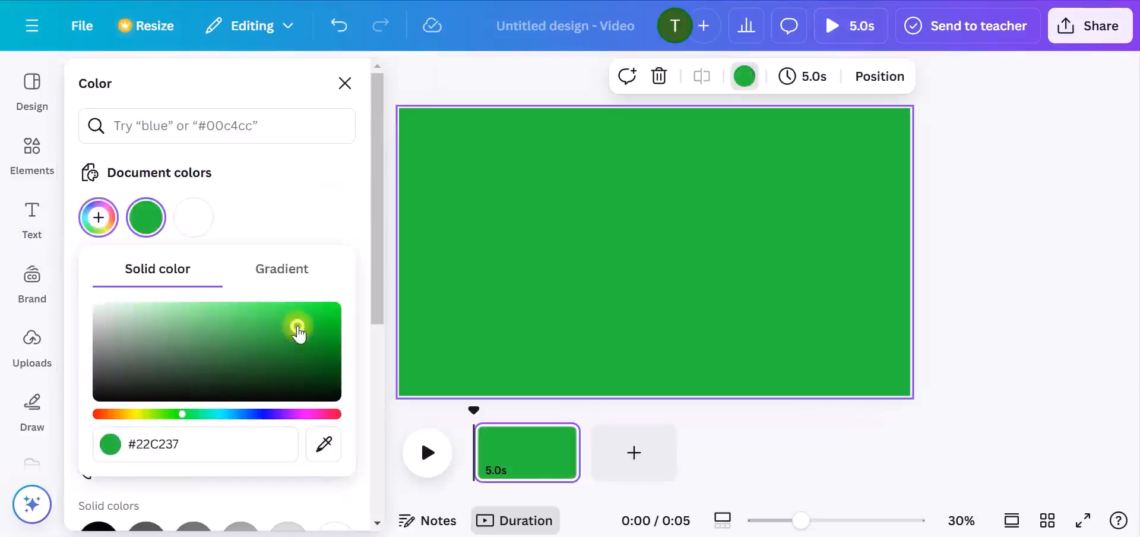
left_click(375, 243)
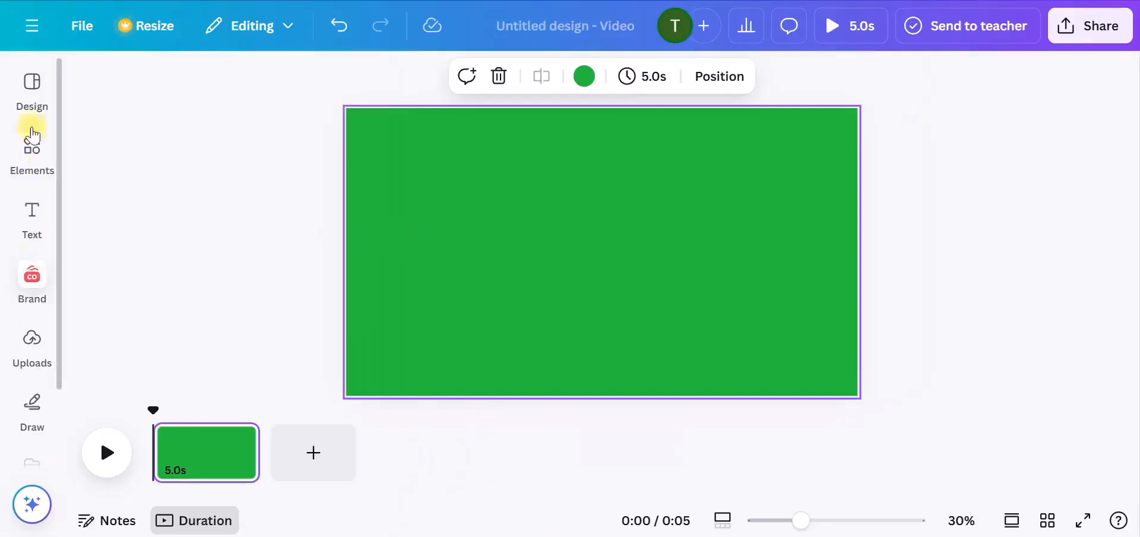
Find the rectangle shape among the elements and add it to the green page
left_click(29, 148)
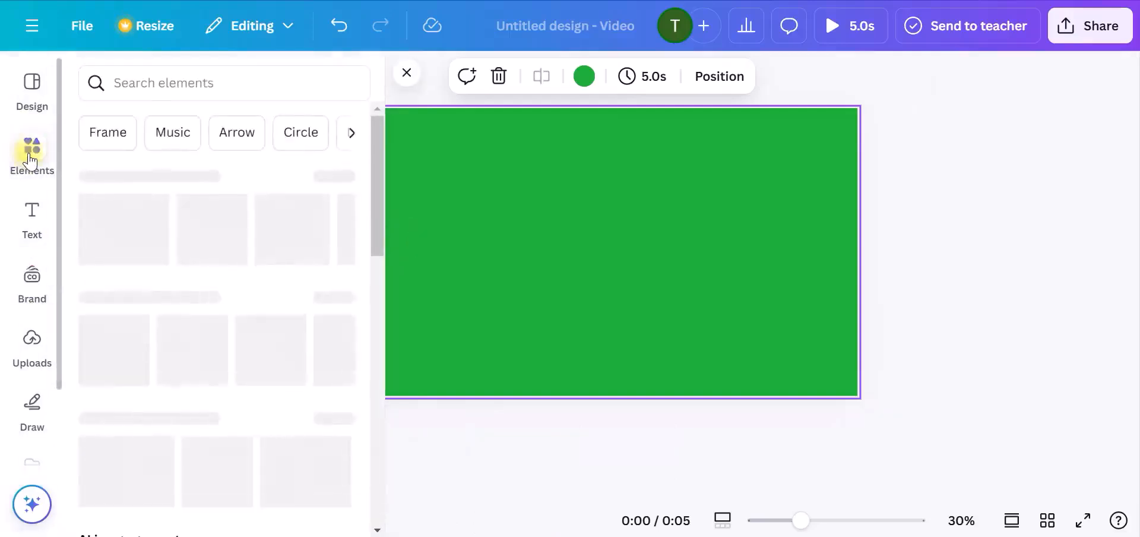
left_click(201, 79)
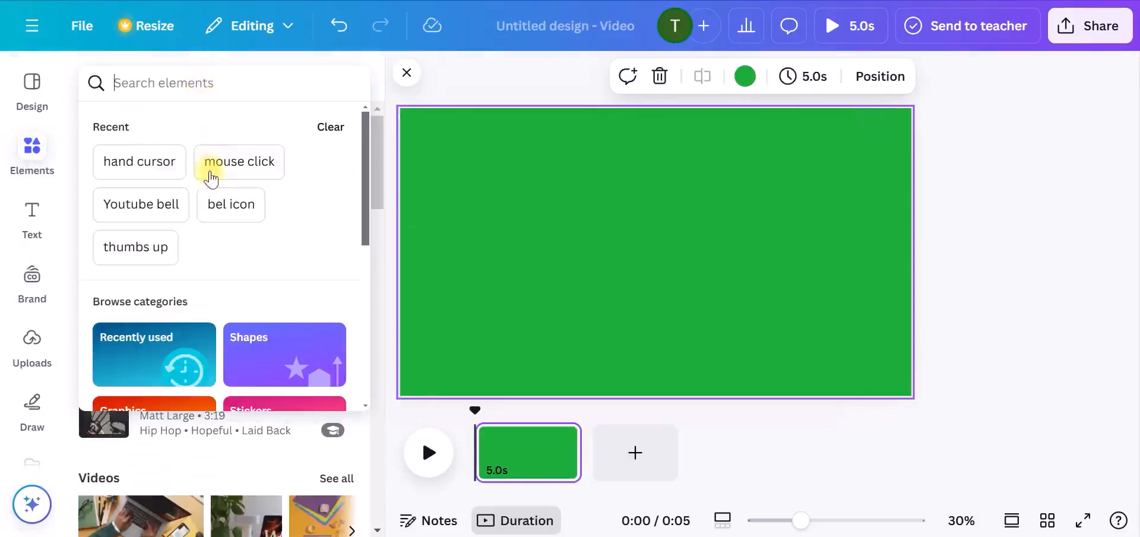
type("r")
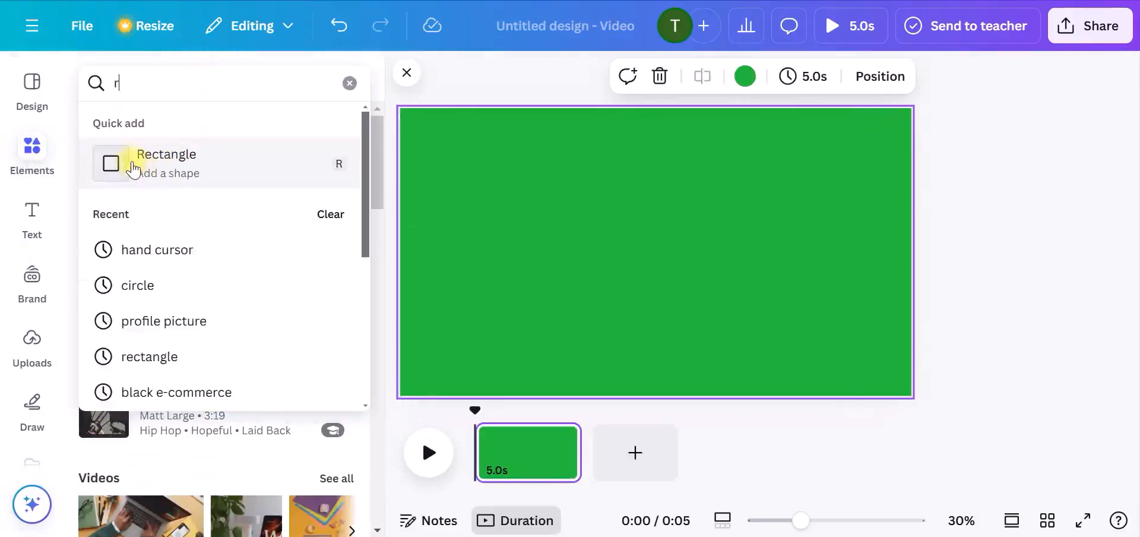
left_click(132, 166)
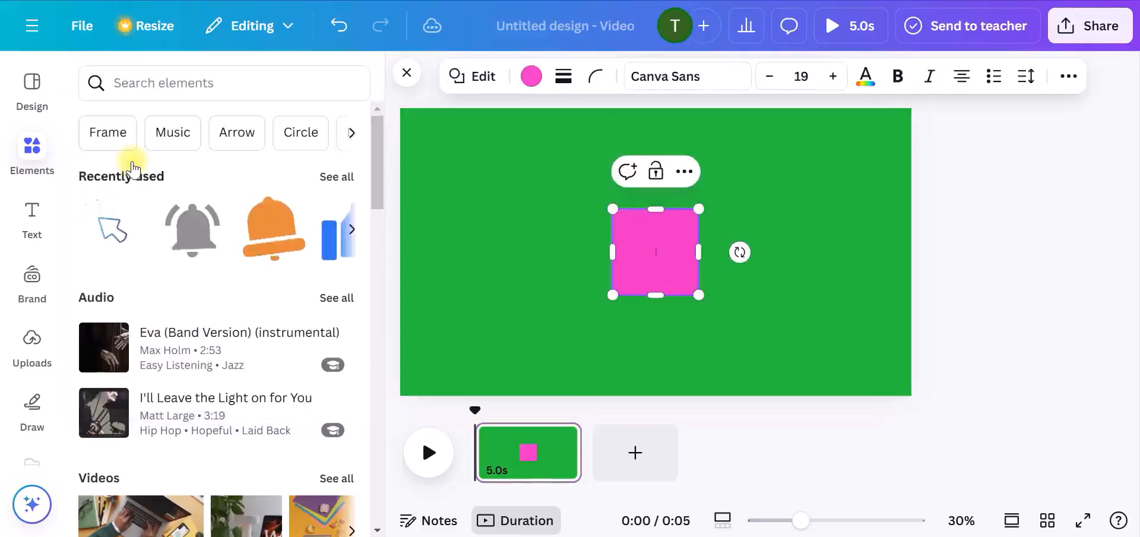
Stretch the rectangle into a wide horizontal bar across the middle of the page and fill it with white (#ffffff)
left_click_drag(610, 254, 470, 249)
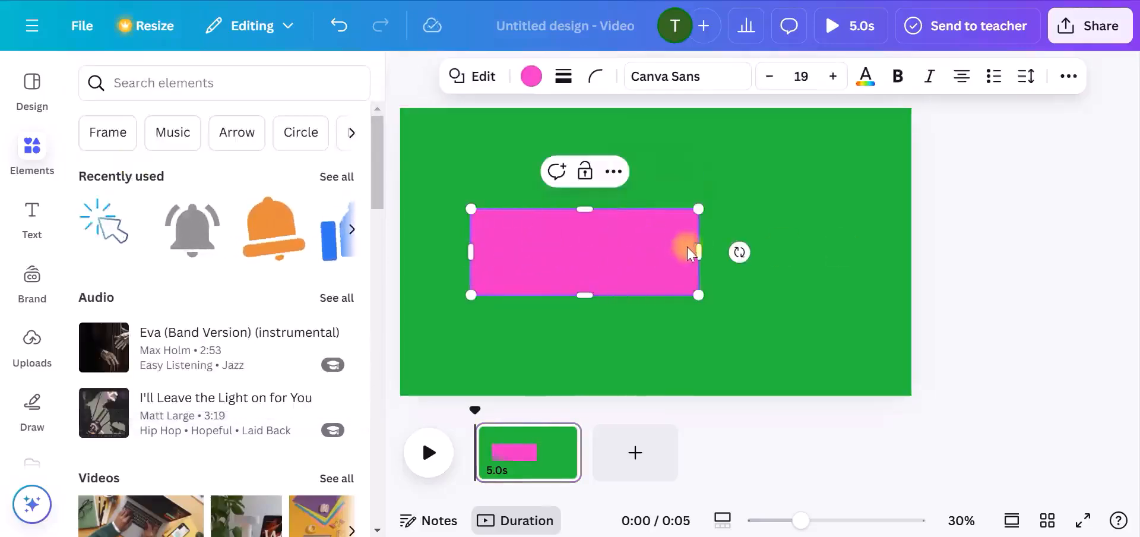
left_click_drag(741, 249, 824, 250)
left_click_drag(647, 208, 647, 228)
left_click_drag(473, 297, 439, 305)
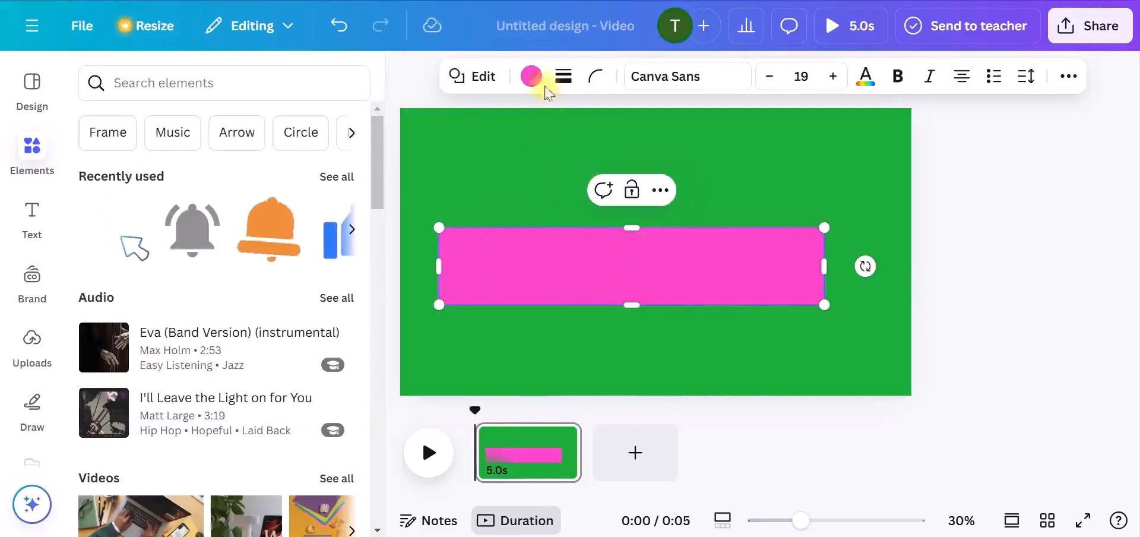
left_click(531, 77)
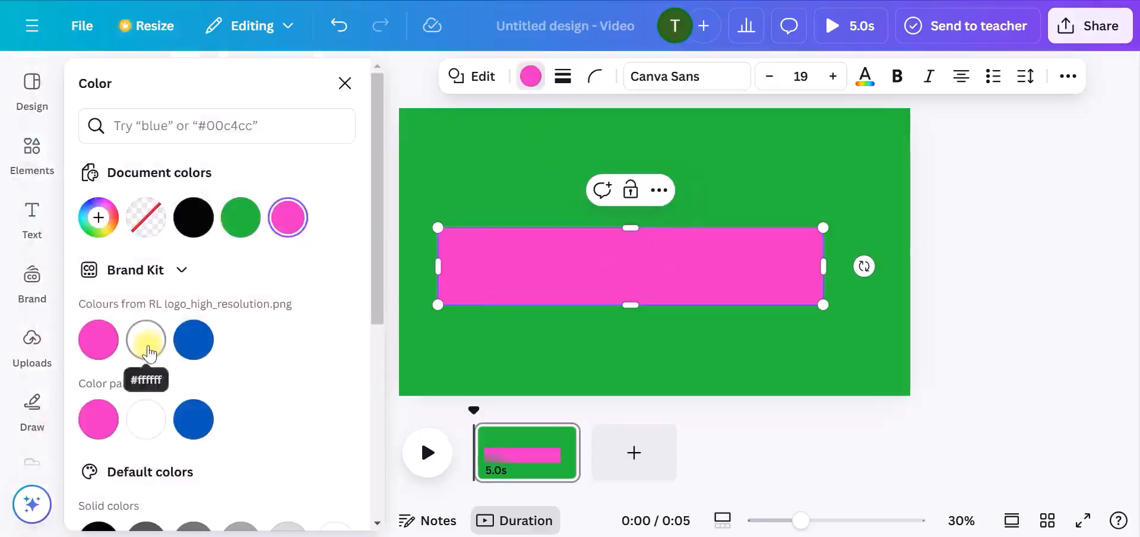
left_click(145, 339)
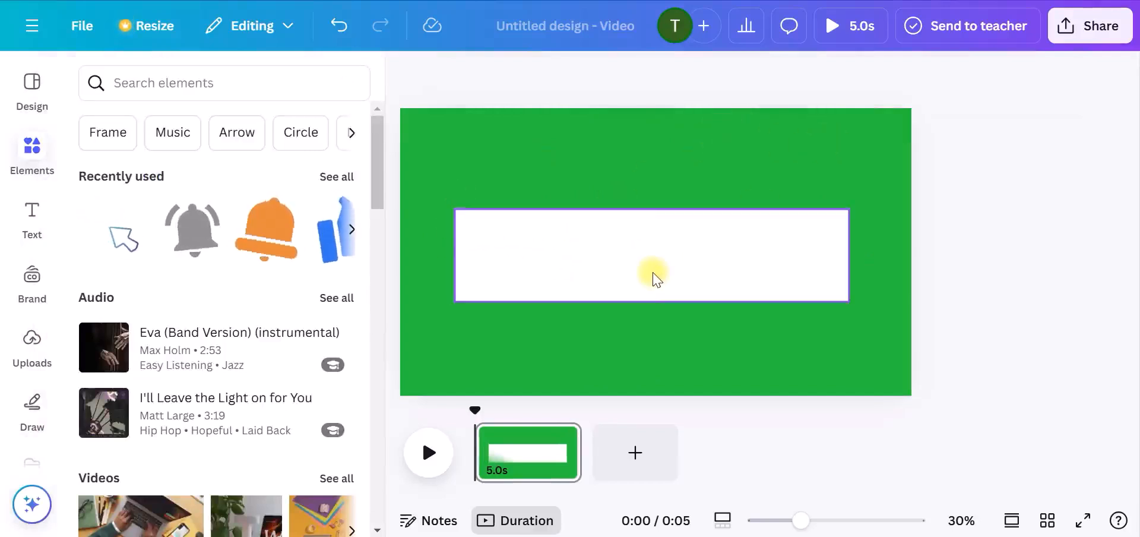
Set the white bar's corner rounding to 90 and place it, slimmed down, in the lower part of the page
left_click(653, 276)
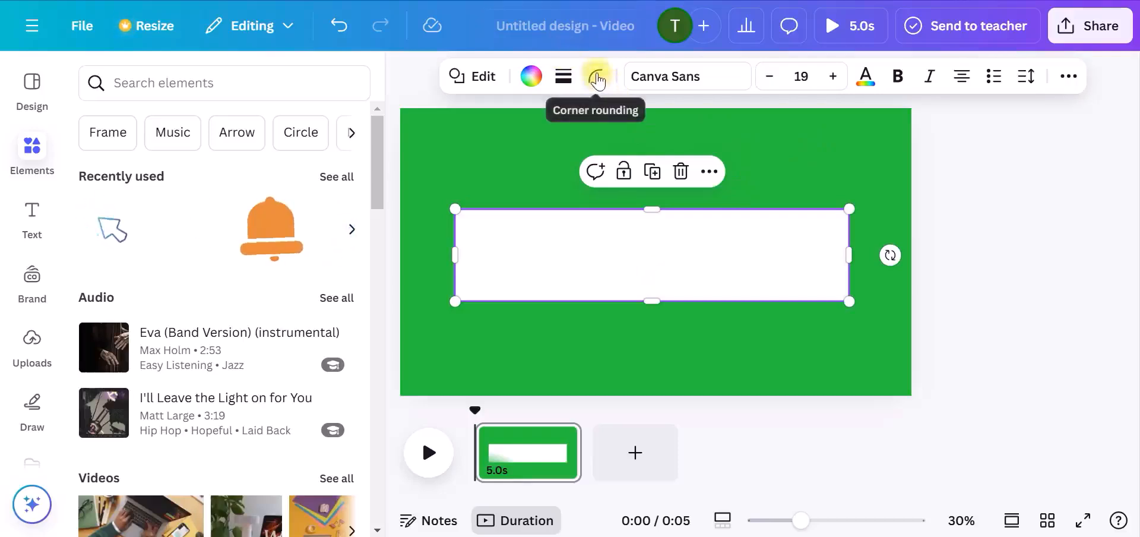
left_click(597, 78)
left_click_drag(499, 148, 623, 149)
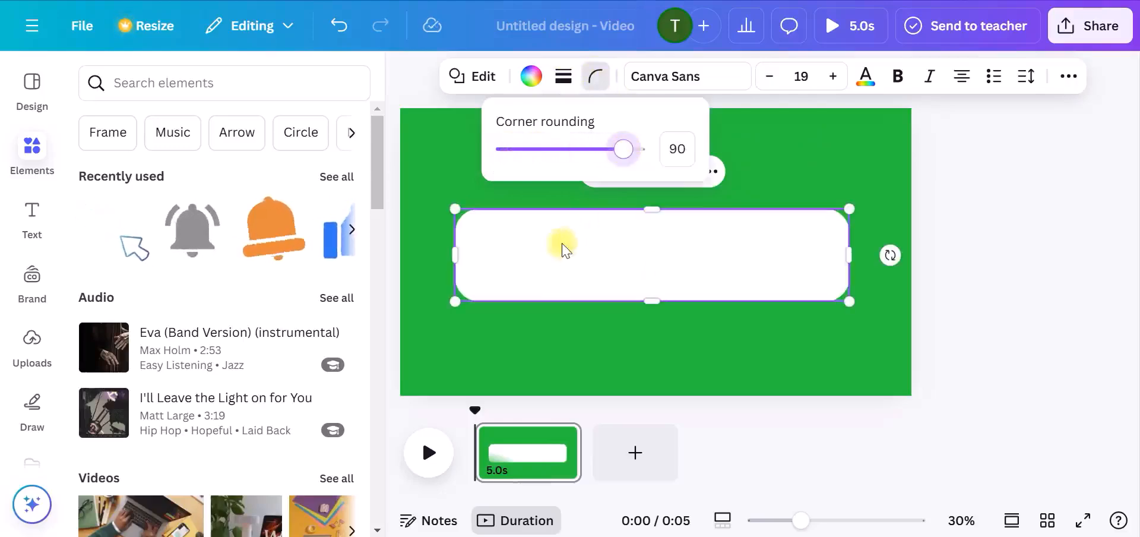
left_click(614, 248)
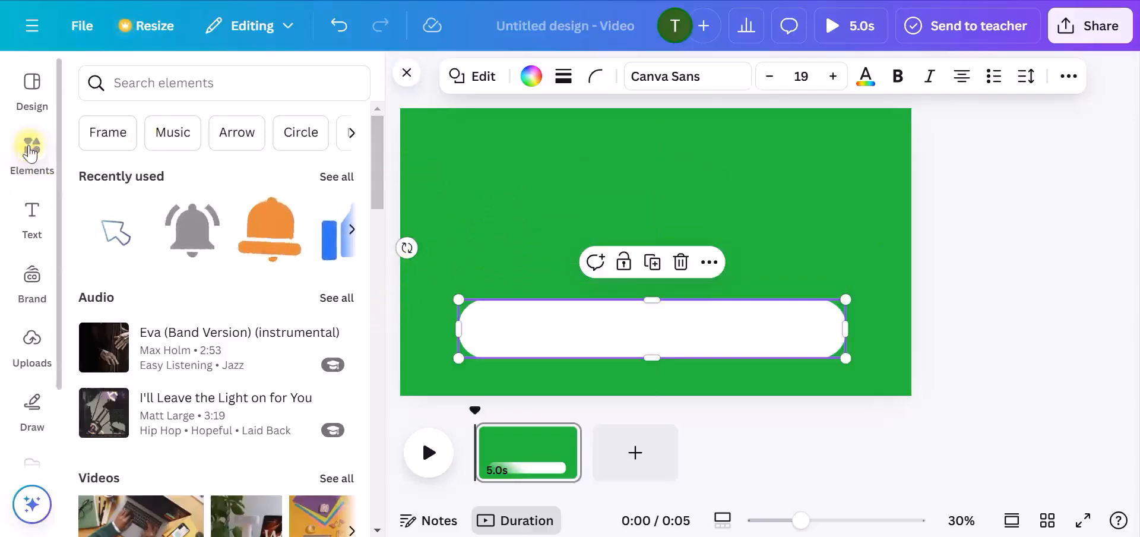
Search the elements for "frame" and place a circular frame at the left end of the white bar
left_click(30, 153)
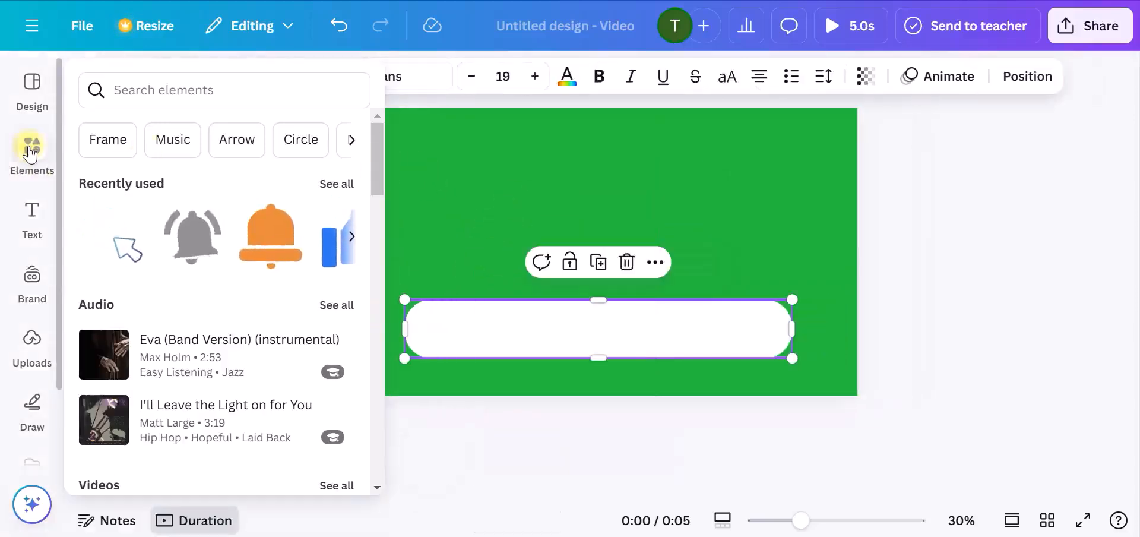
left_click(161, 89)
type("frame")
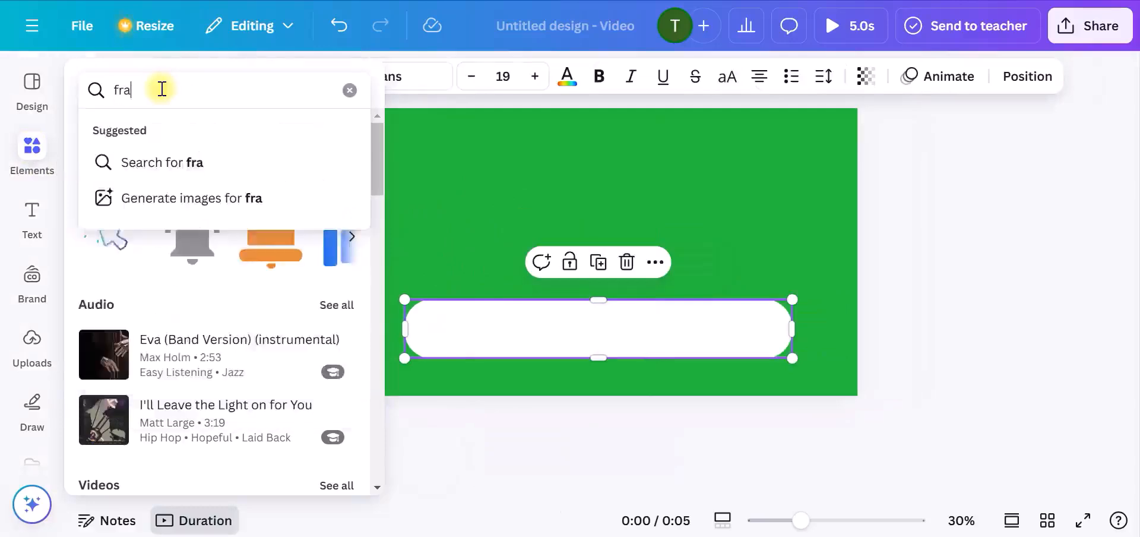
key("Return")
left_click_drag(271, 387, 436, 325)
left_click_drag(554, 282, 489, 349)
left_click_drag(441, 366, 446, 318)
Make the white bar taller and shrink the circular frame to fit inside its left end
left_click(578, 318)
left_click_drag(594, 297, 594, 277)
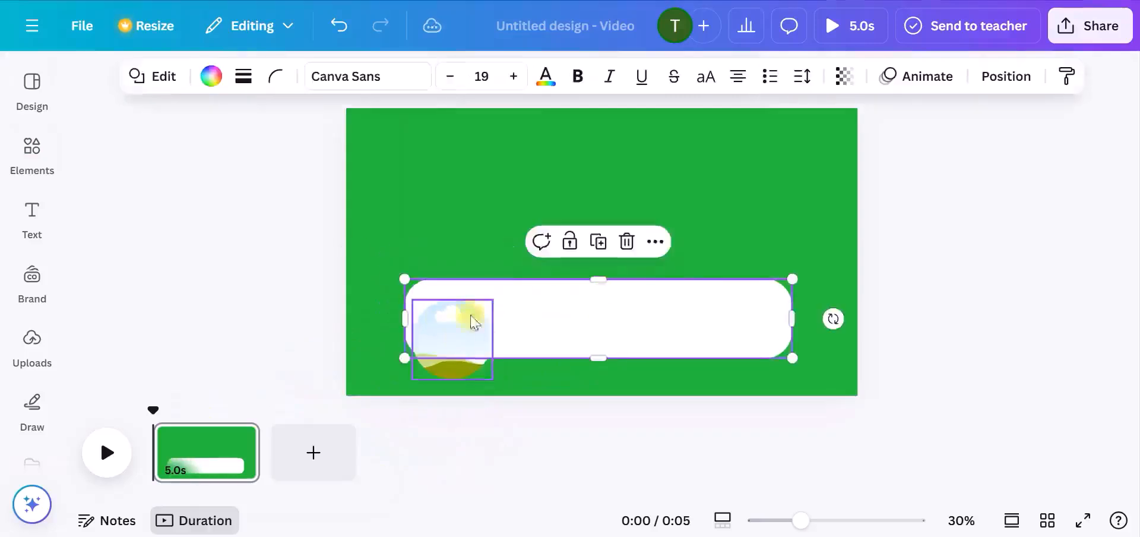
left_click(457, 336)
left_click_drag(492, 299, 468, 323)
left_click_drag(434, 354, 439, 316)
left_click_drag(467, 294, 474, 287)
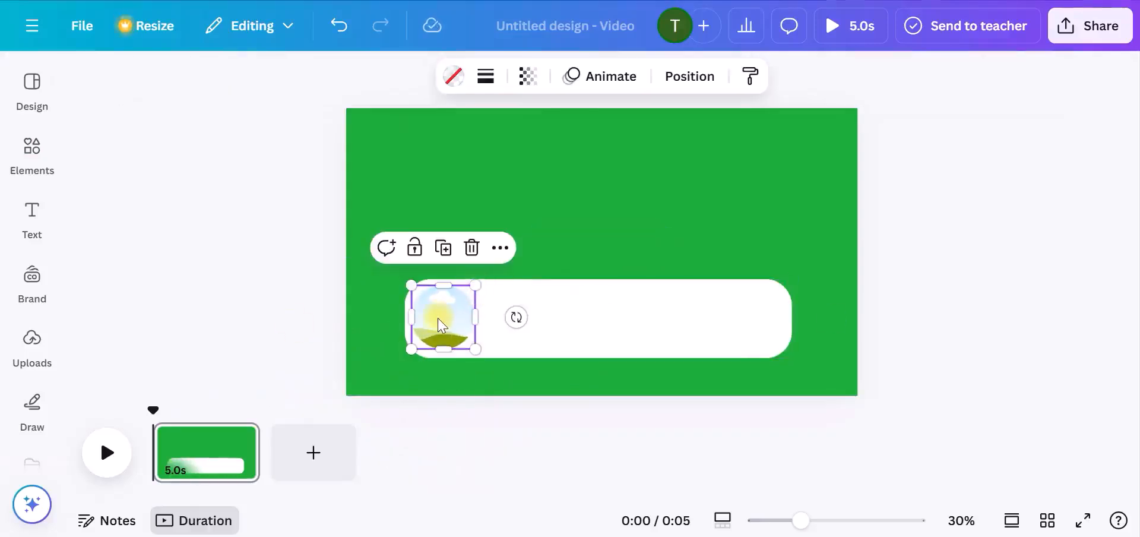
left_click_drag(440, 325, 439, 319)
Add the text "HUSSTLERS EMPIRE" at about size 46.6 and place it on the white bar beside the circular frame
left_click(32, 214)
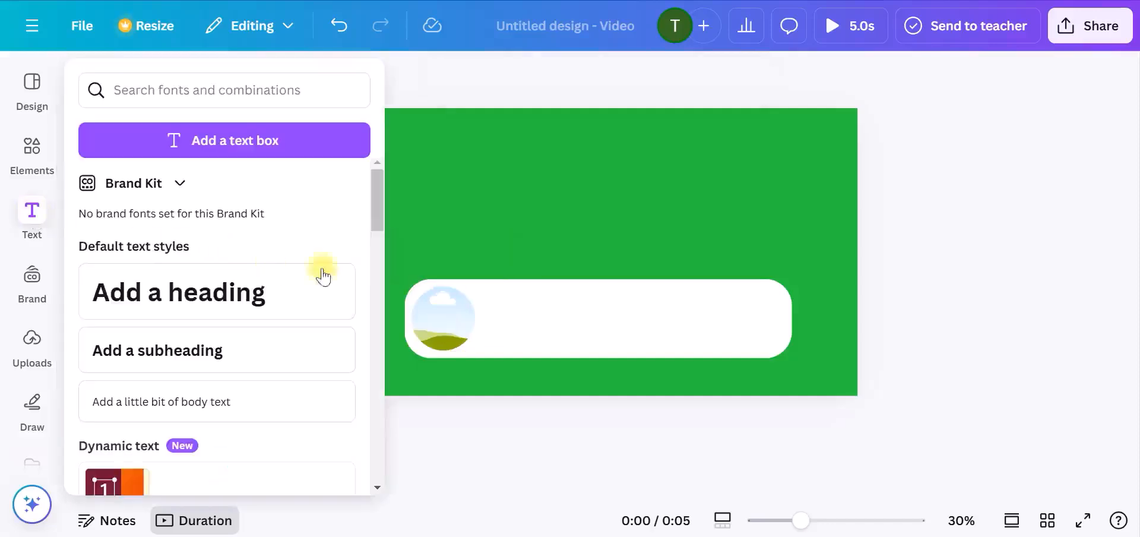
left_click(427, 247)
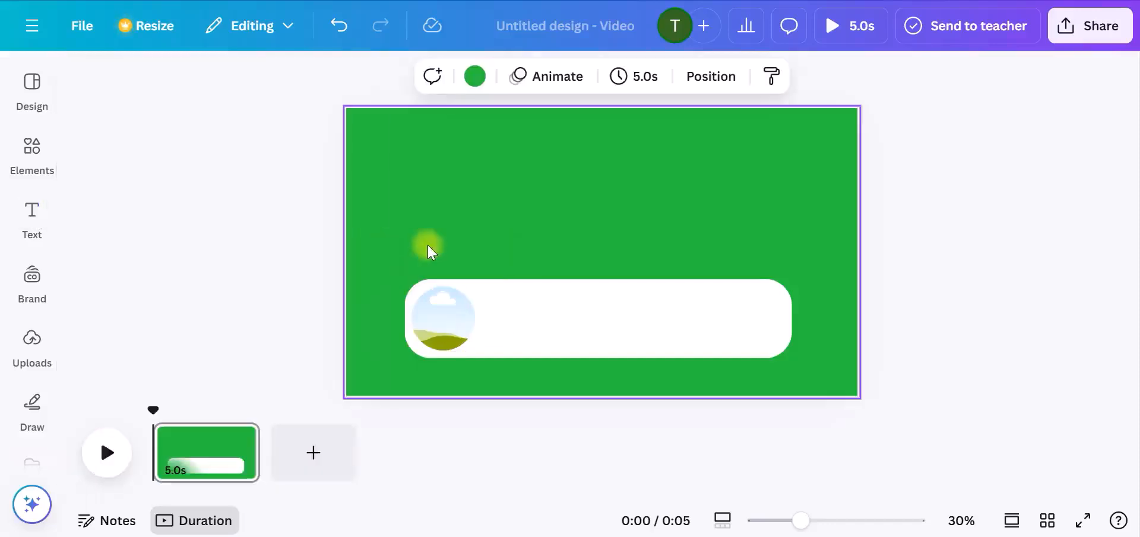
key("t")
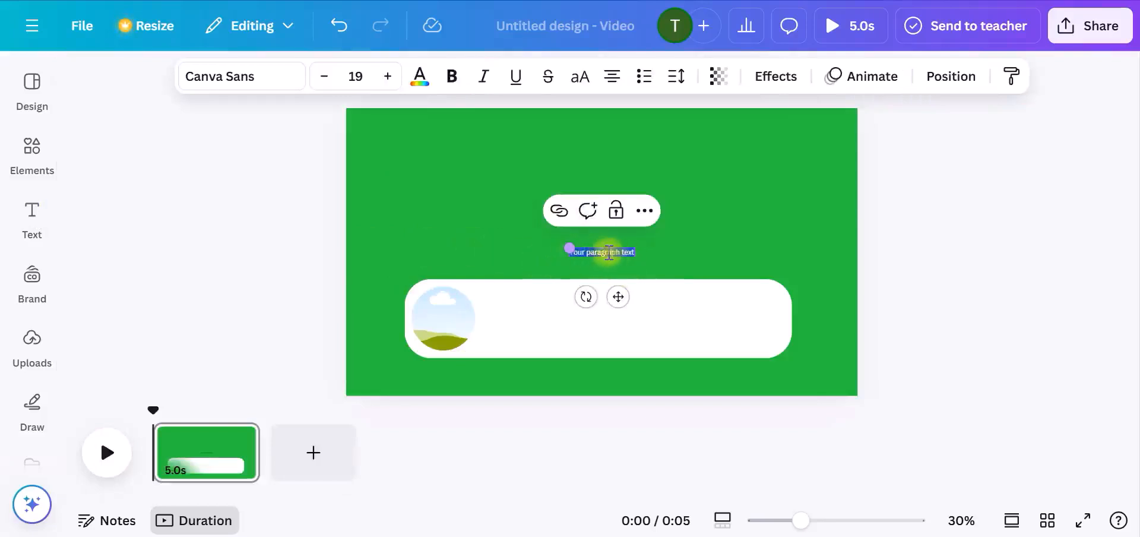
left_click_drag(568, 248, 472, 240)
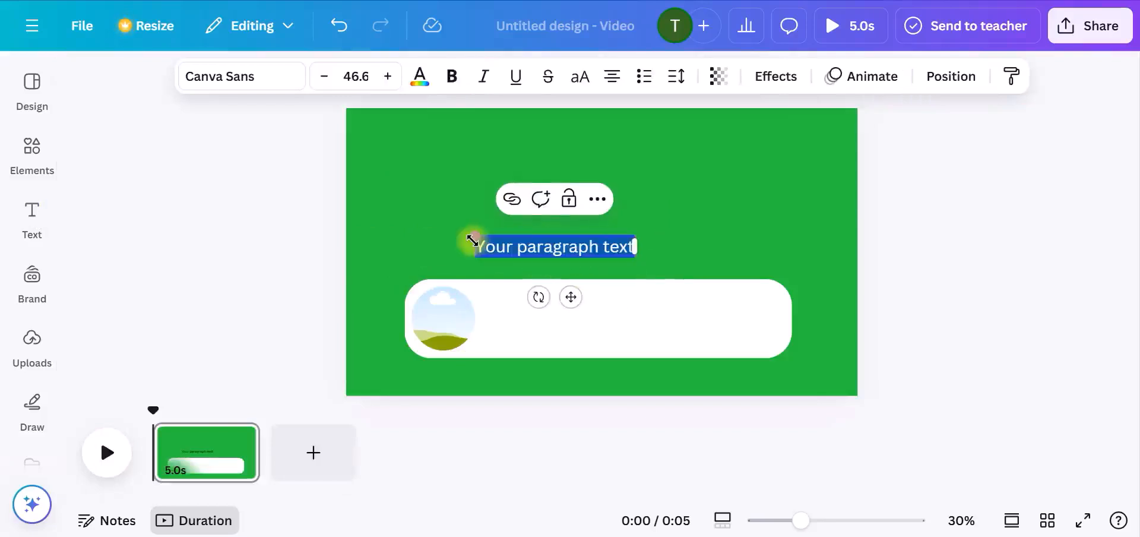
type("HUSSTLERS  EMPIRE")
left_click_drag(570, 297, 577, 346)
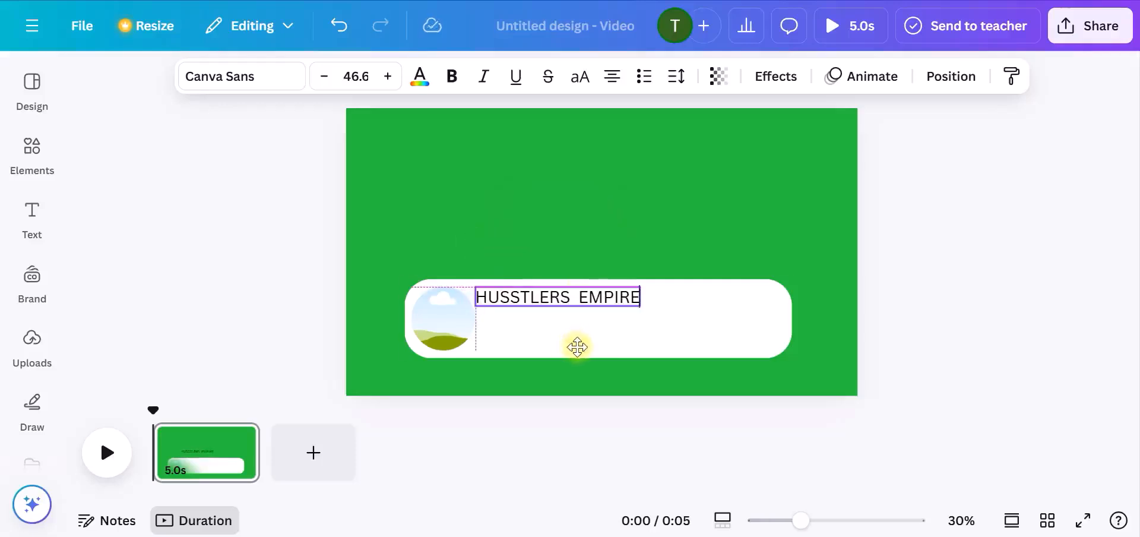
Make the "HUSSTLERS EMPIRE" text bold and adjust its position beside the circular frame
left_click(452, 77)
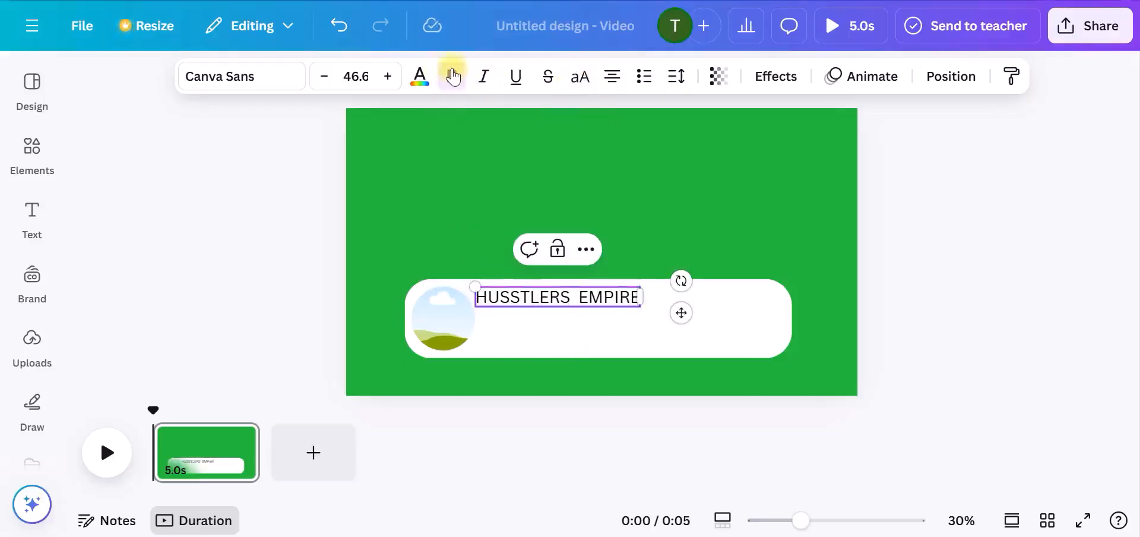
left_click(452, 78)
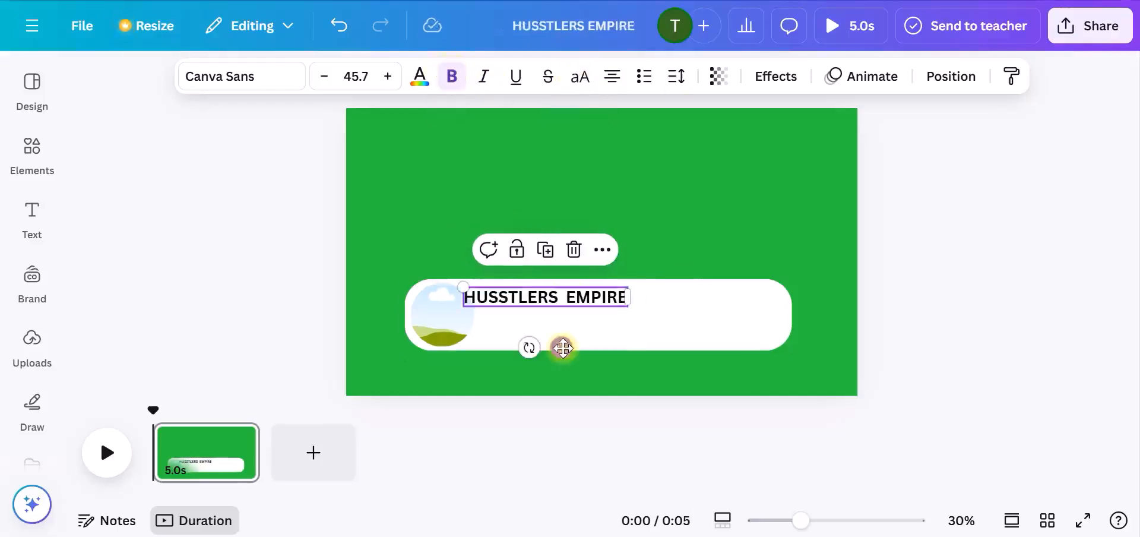
mouse_move(563, 348)
left_mouse_down()
mouse_move(578, 362)
mouse_move(588, 353)
mouse_move(577, 354)
mouse_move(585, 366)
mouse_move(577, 355)
left_mouse_up()
left_click_drag(576, 353, 573, 350)
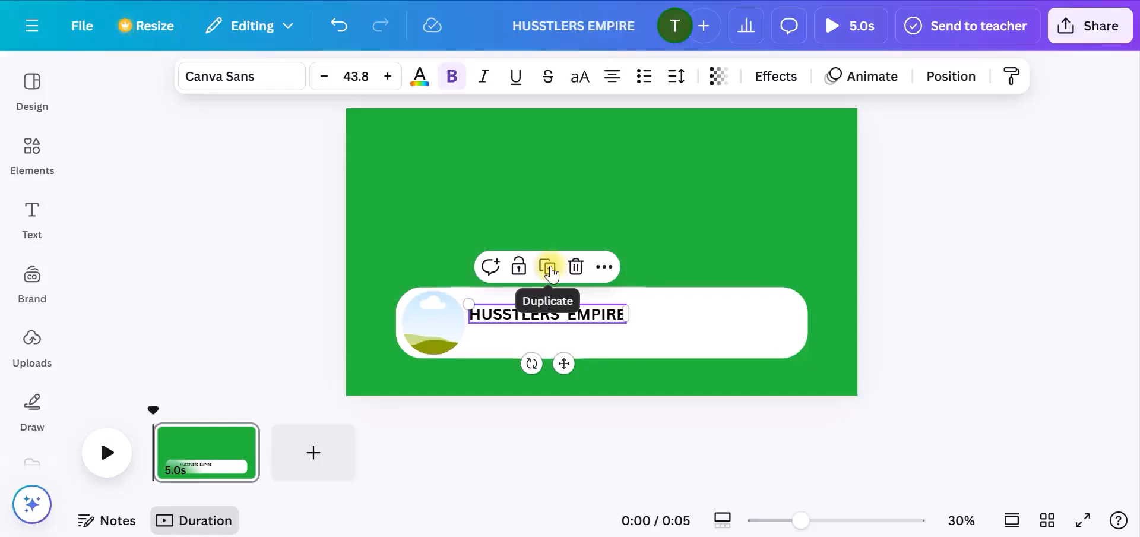
Duplicate the "HUSSTLERS EMPIRE" text directly below the original and change the copy to "work and earn"
left_click(547, 267)
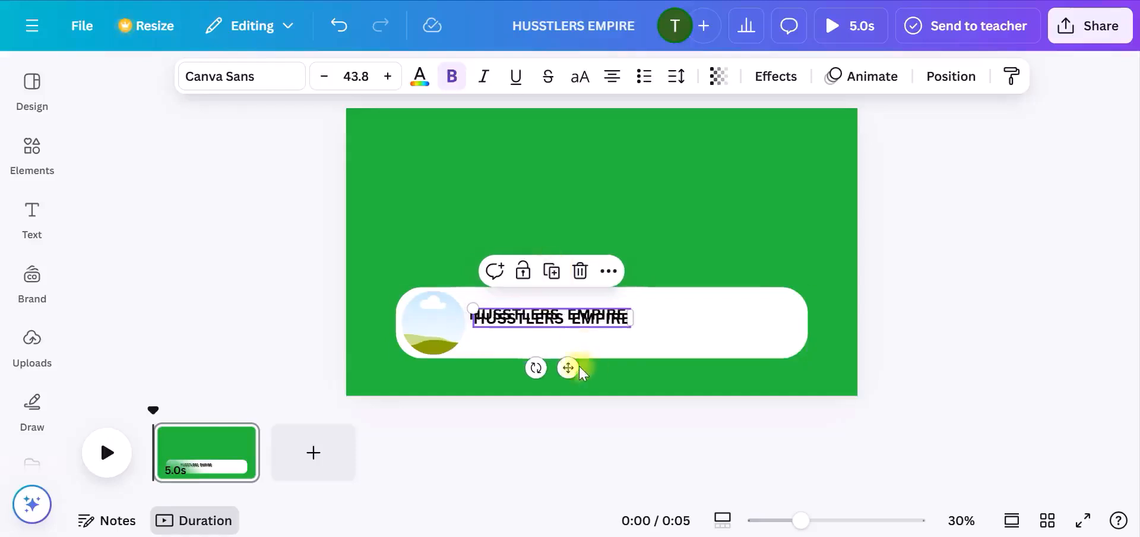
left_click_drag(569, 366, 565, 381)
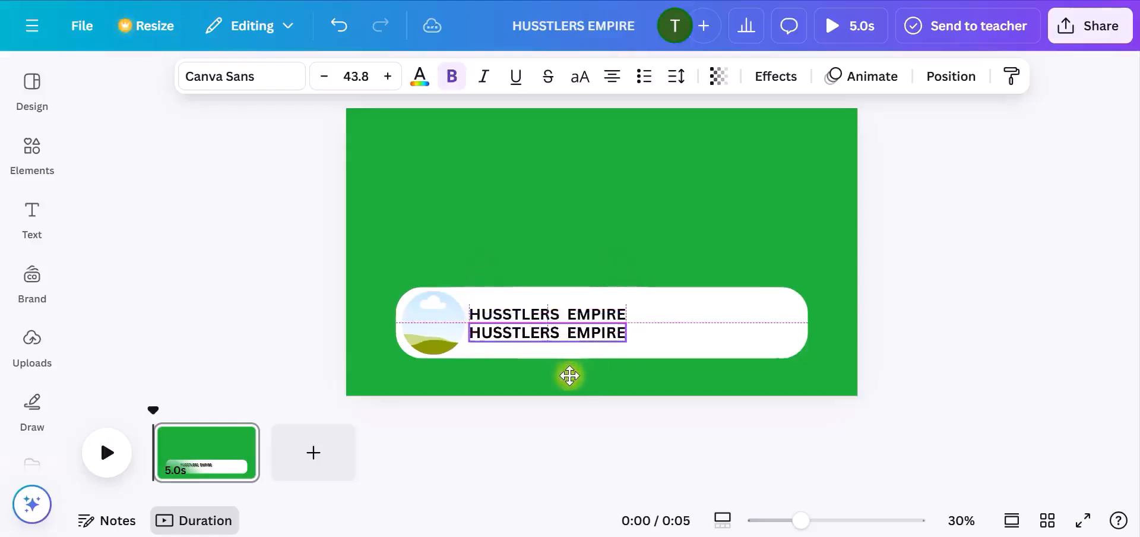
double_click(613, 330)
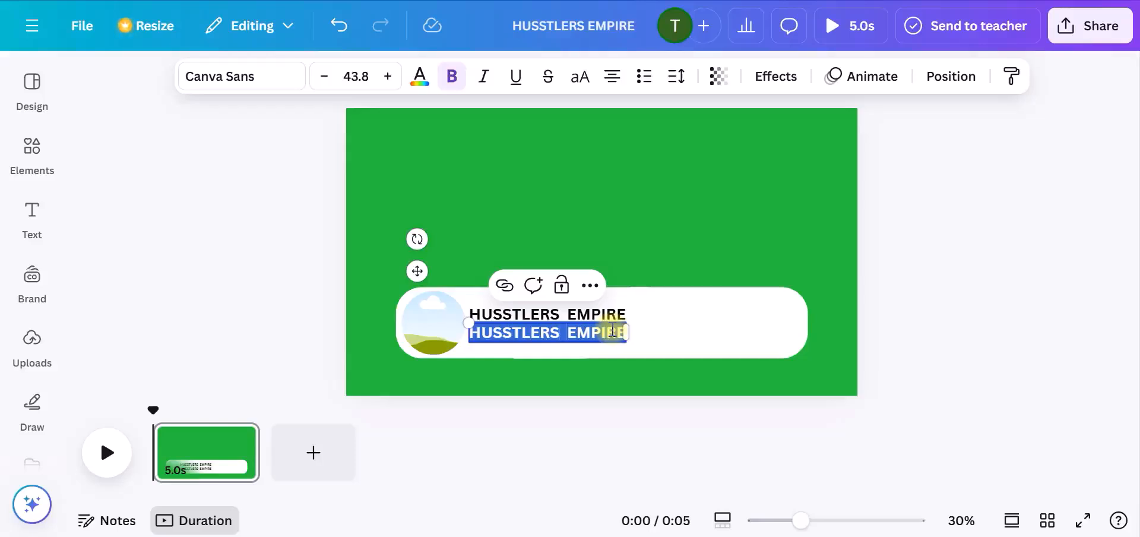
type("work and earn")
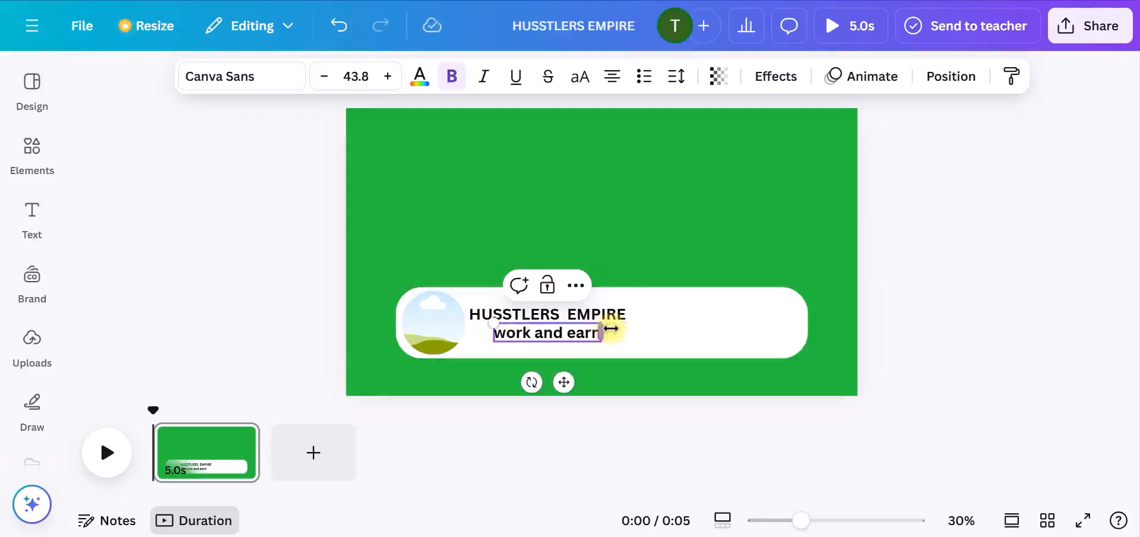
Align the "work and earn" line with the left edge of the channel name and remove its bold formatting
left_click(1005, 320)
left_click(559, 339)
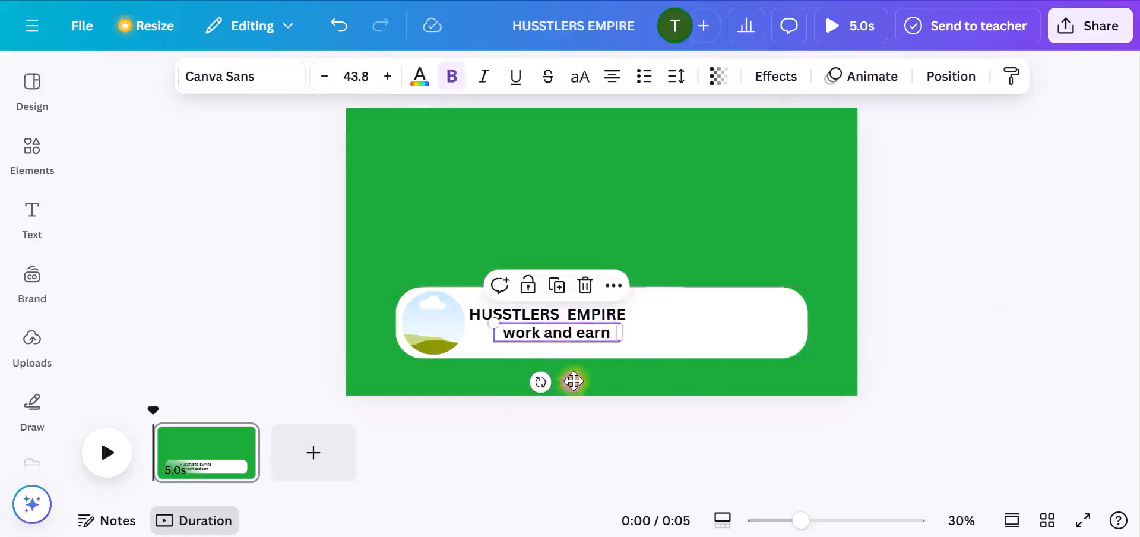
left_click_drag(569, 381, 545, 382)
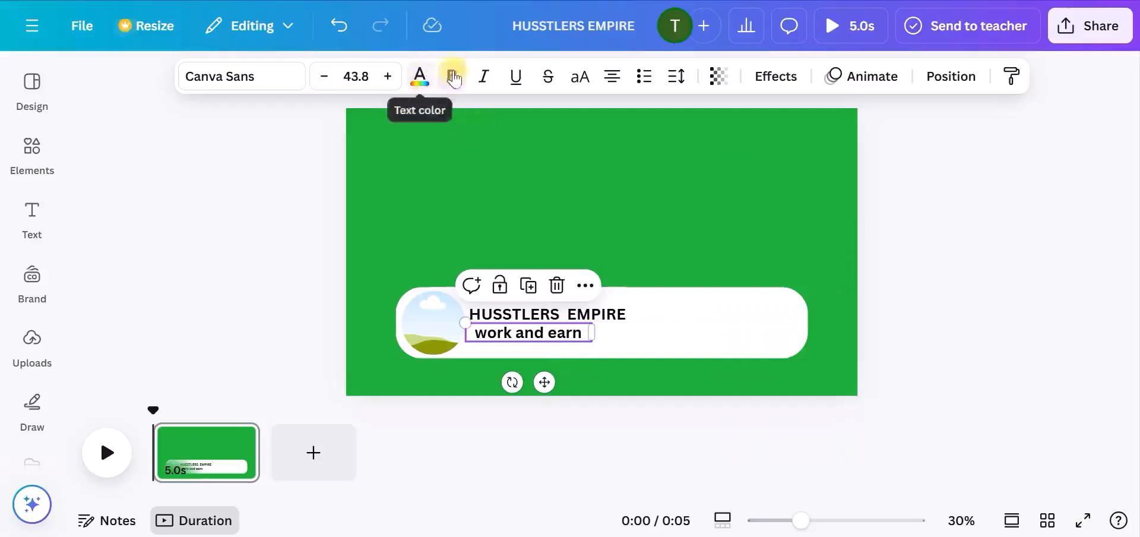
mouse_move(544, 380)
left_mouse_down()
mouse_move(555, 379)
mouse_move(545, 380)
left_mouse_up()
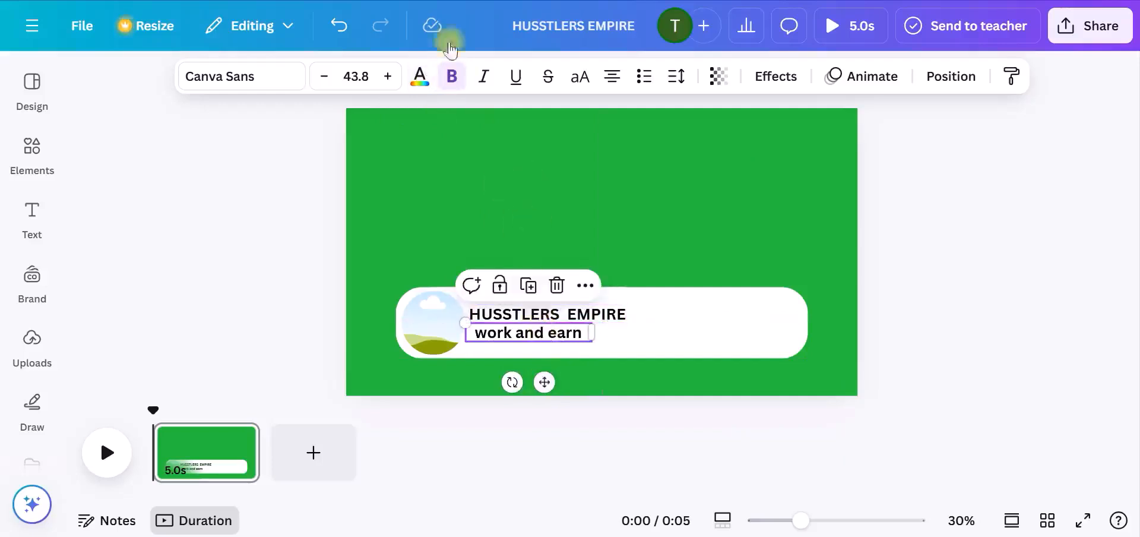
left_click(451, 76)
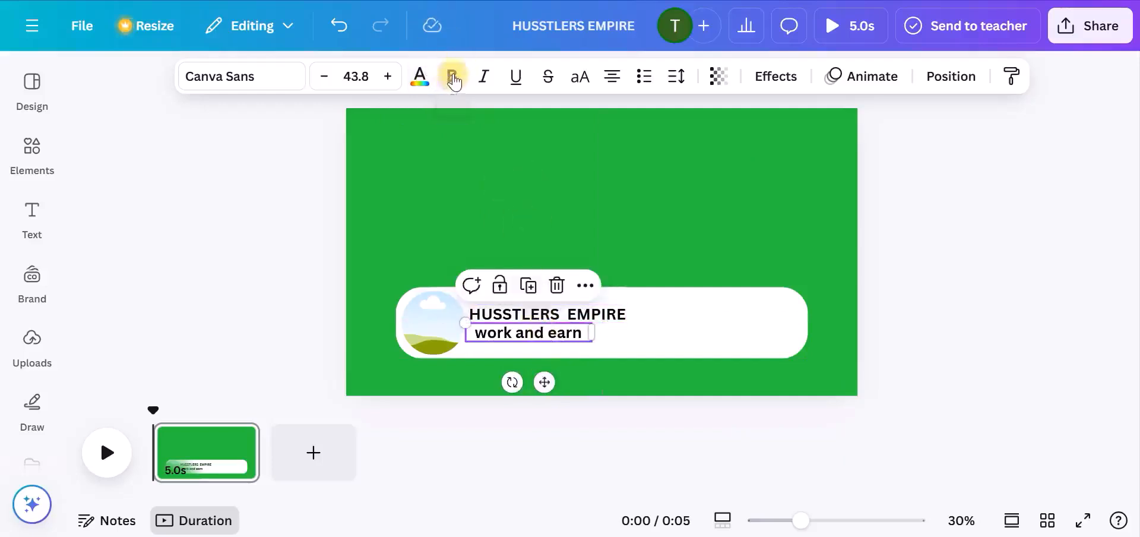
left_click(997, 282)
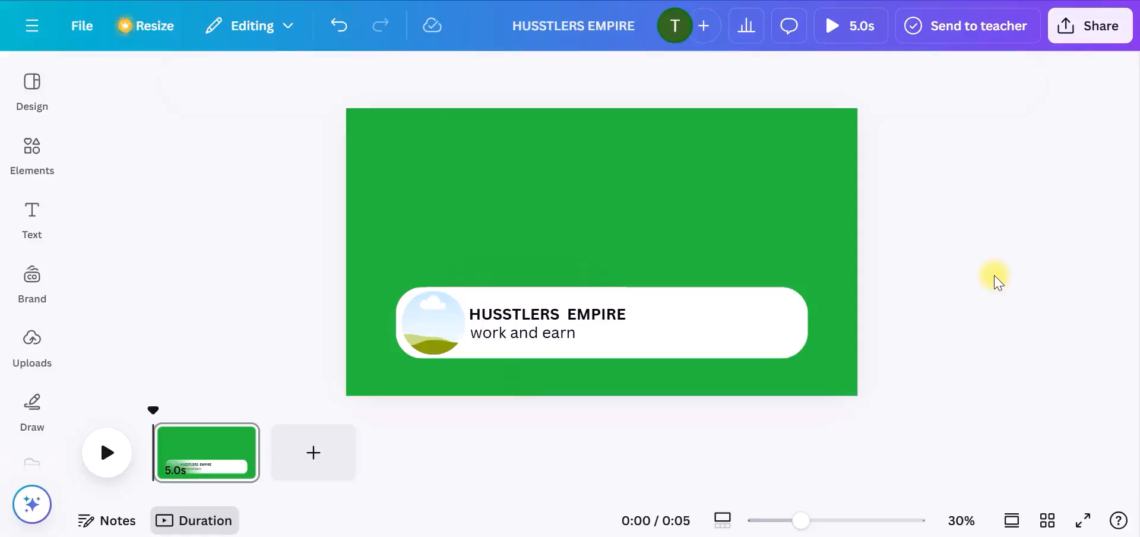
Slightly enlarge the "HUSSTLERS EMPIRE" text on the white bar
left_click(550, 309)
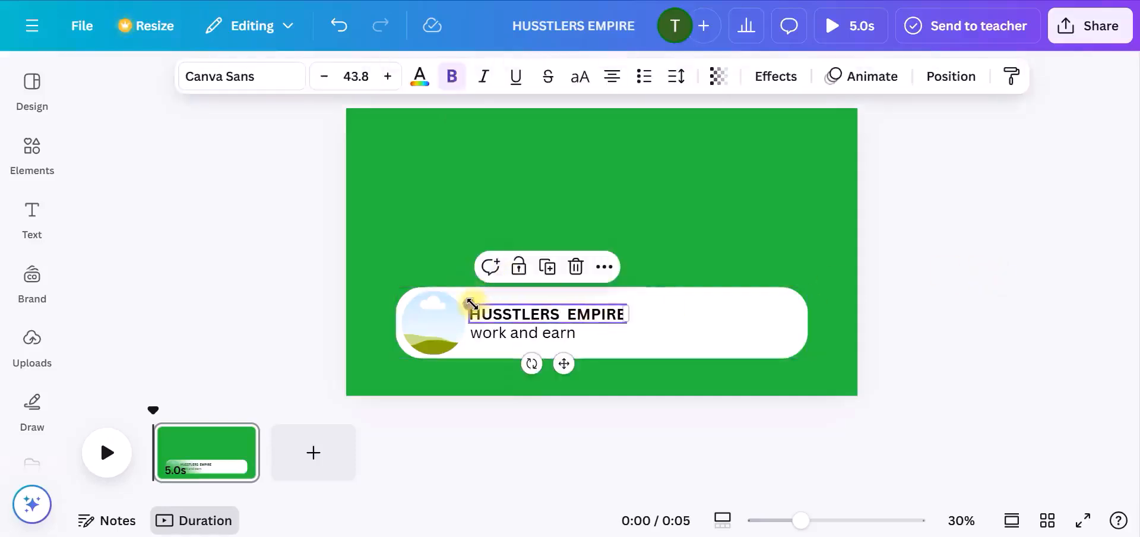
left_click_drag(469, 303, 467, 302)
left_click(166, 249)
Search the graphics for "subscribe", try out the red SUBSCRIBE button with a bell on the white bar's right end, and delete it
left_click(34, 153)
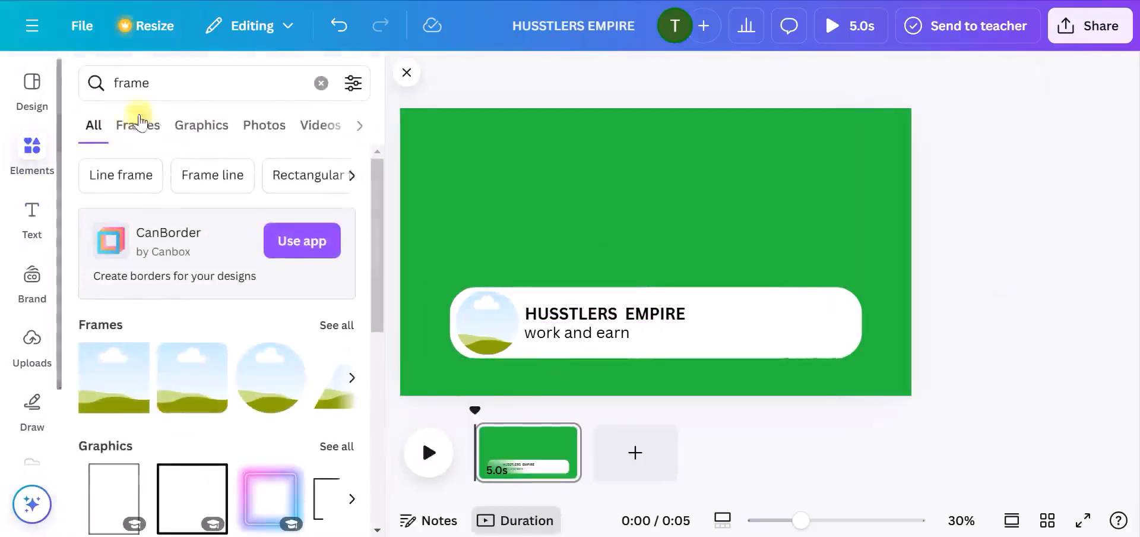
double_click(121, 83)
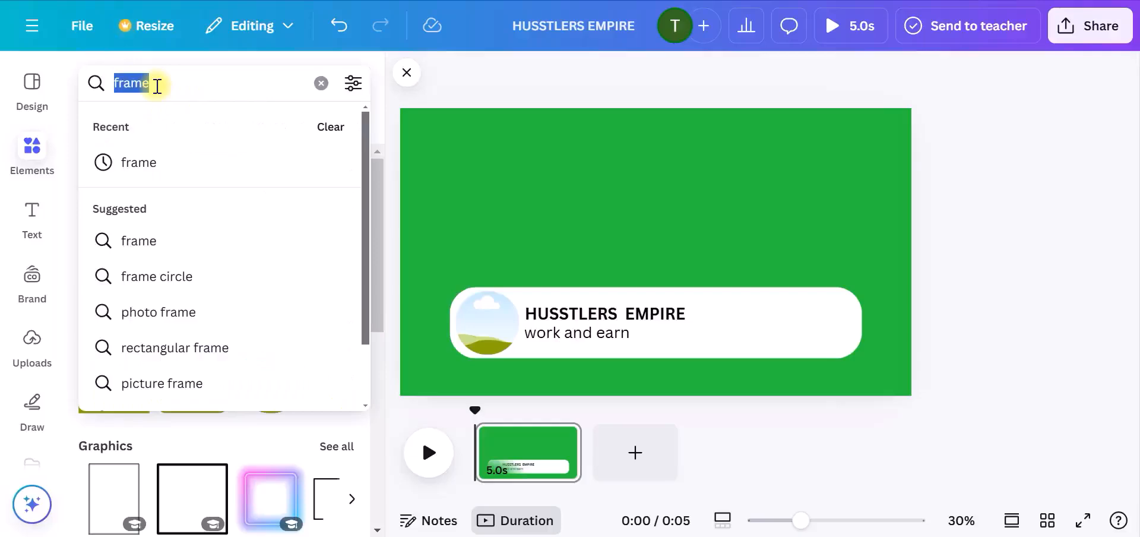
type("subscribe")
key("Return")
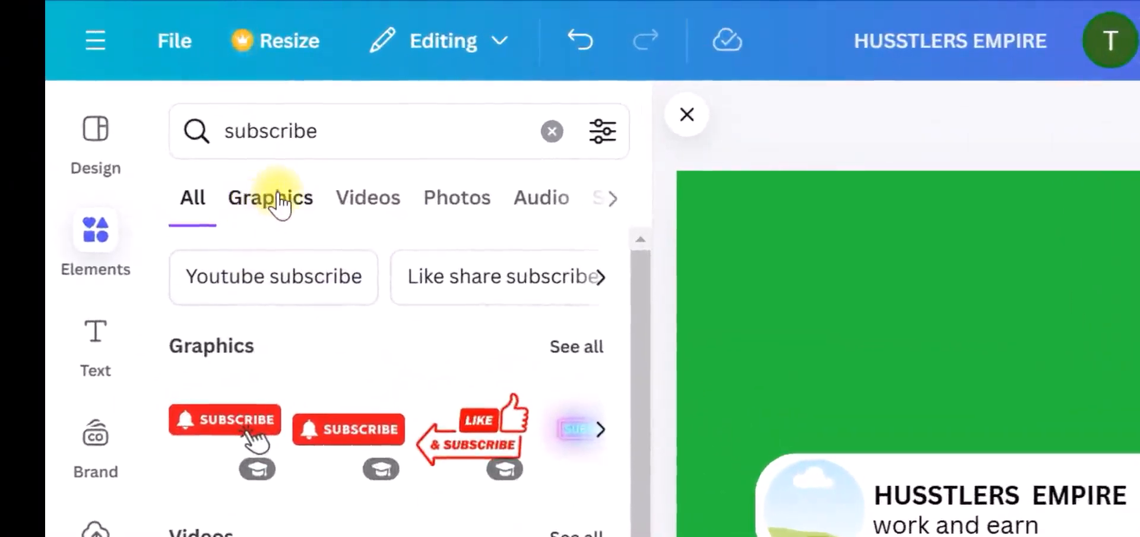
left_click(276, 199)
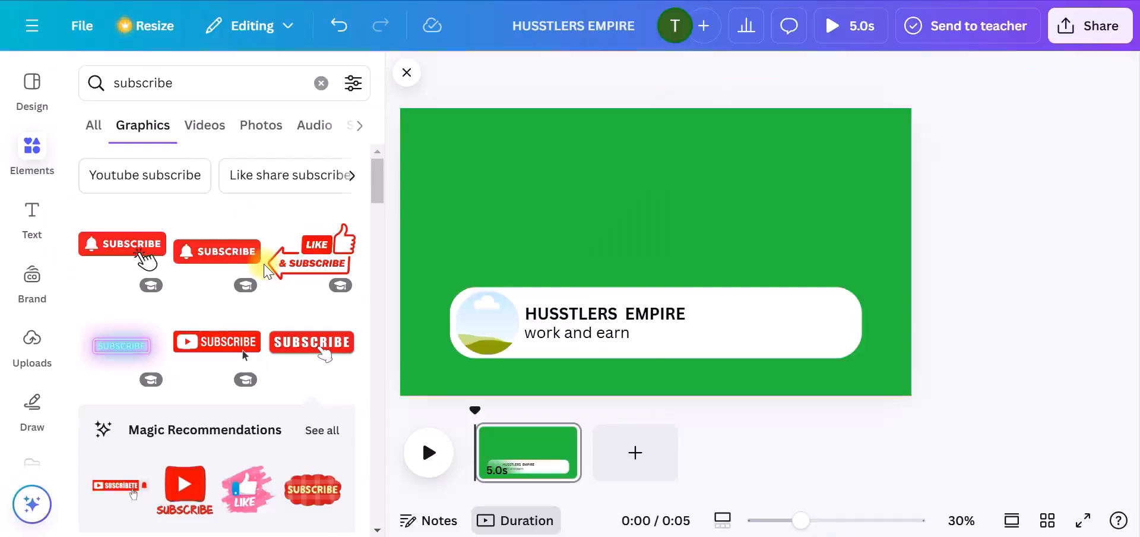
scroll(265, 270, "down", 3)
scroll(265, 270, "up", 3)
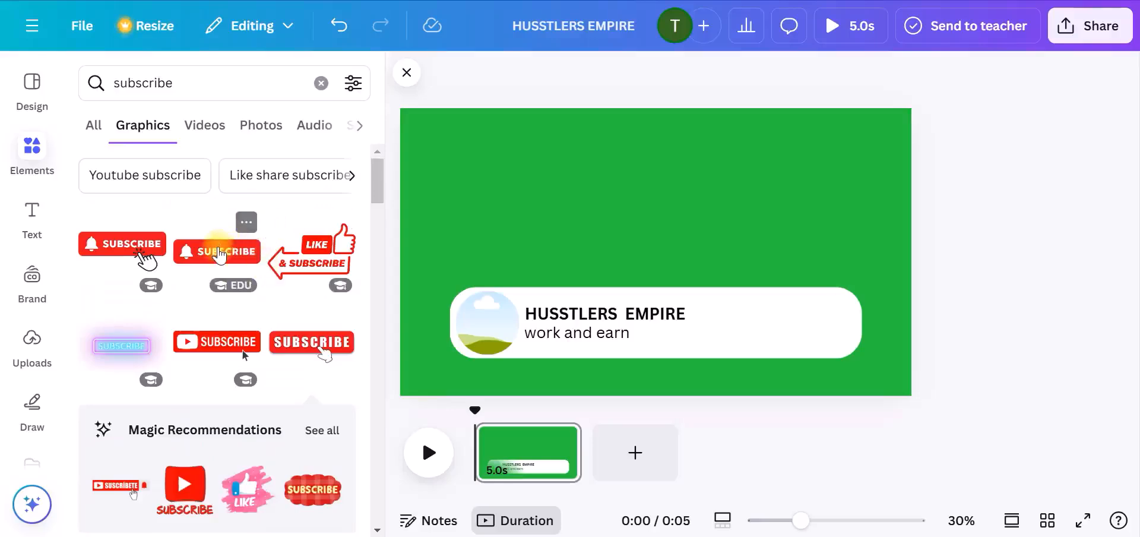
left_click(221, 255)
left_click_drag(639, 258, 742, 321)
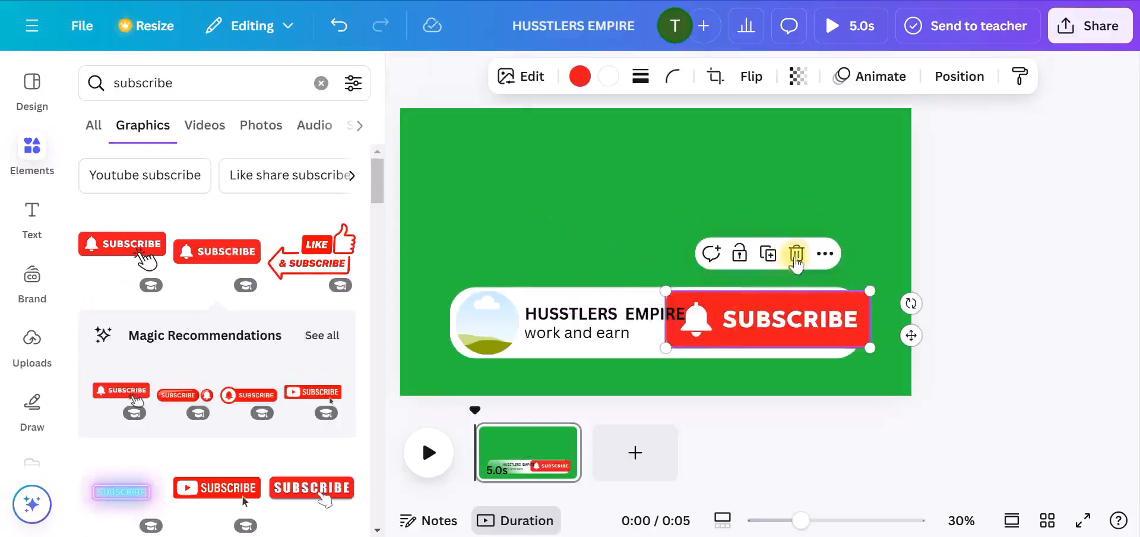
left_click(796, 253)
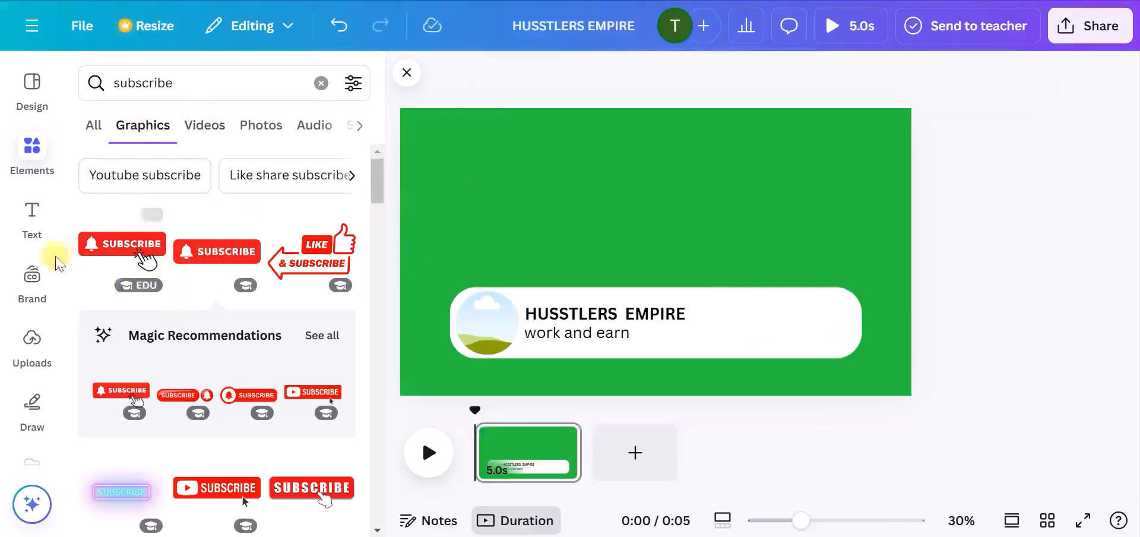
Add a heading reading "SUBSCRIBE" above the white bar, reduced to about size 84.4
left_click(35, 220)
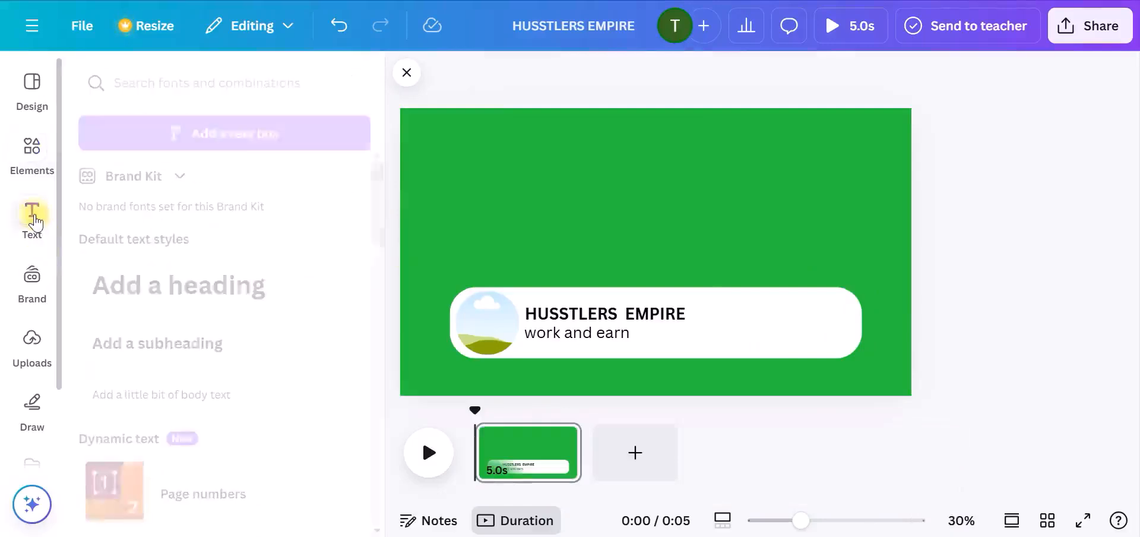
left_click(178, 285)
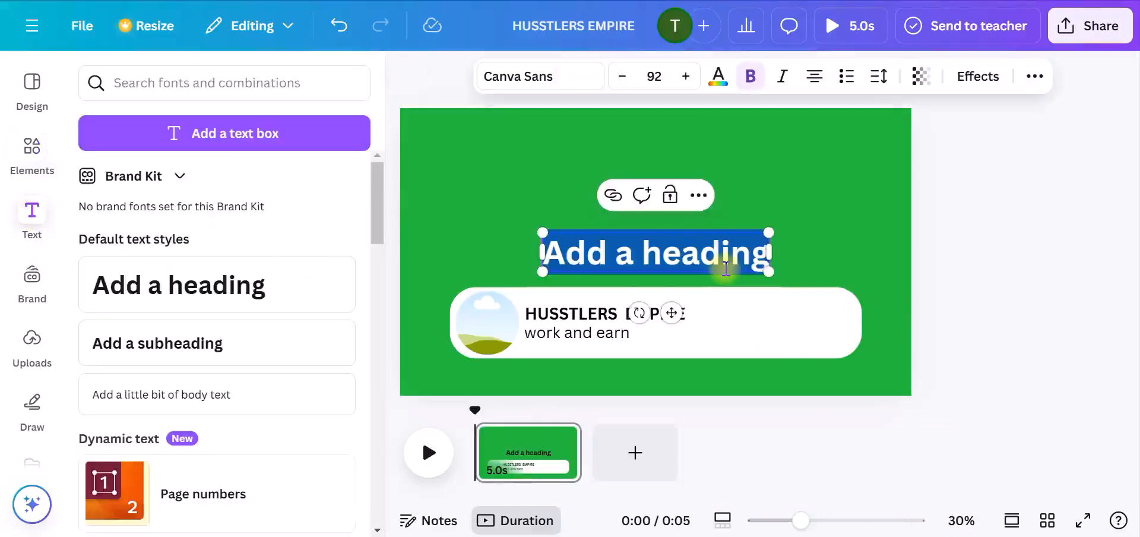
type("SUBSC")
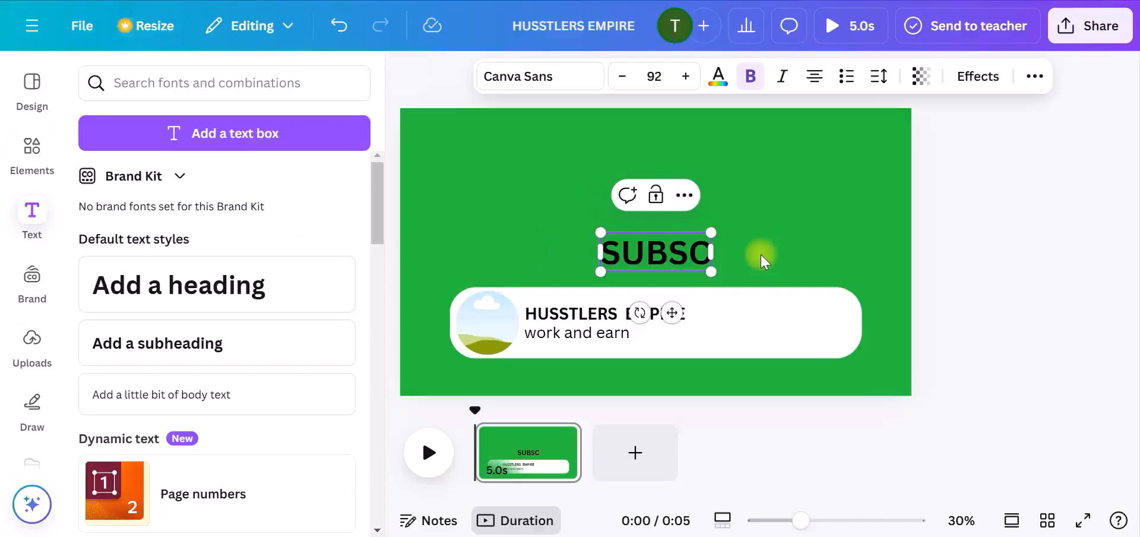
type("RIBE")
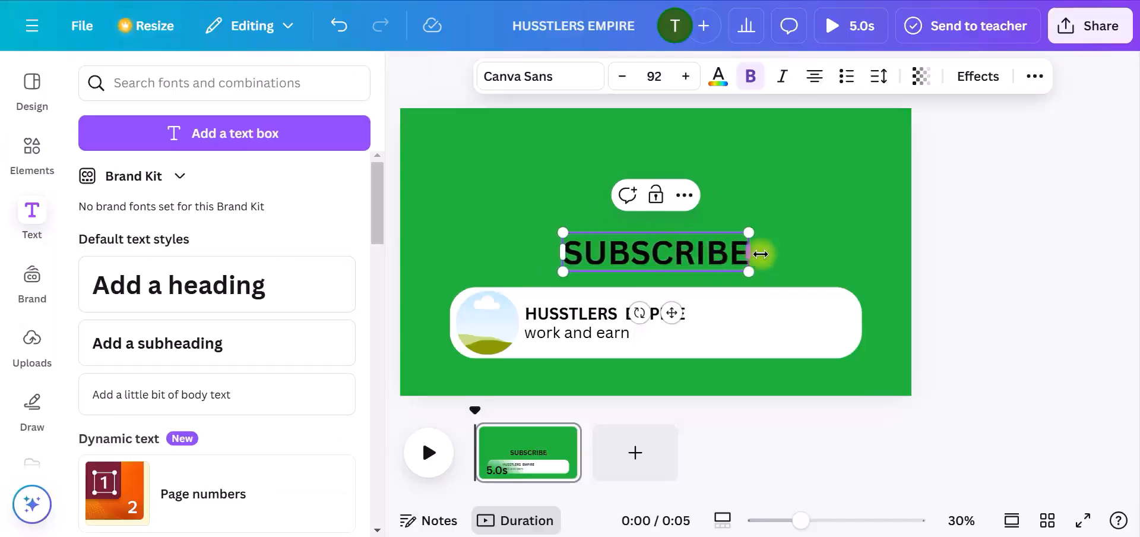
left_click(951, 256)
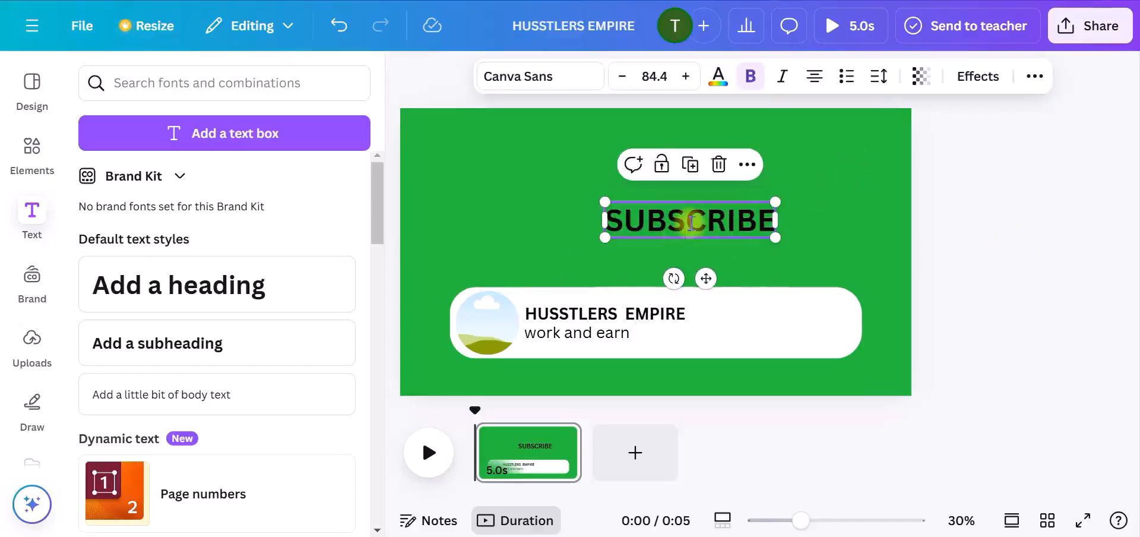
left_click(691, 223)
left_click(692, 223)
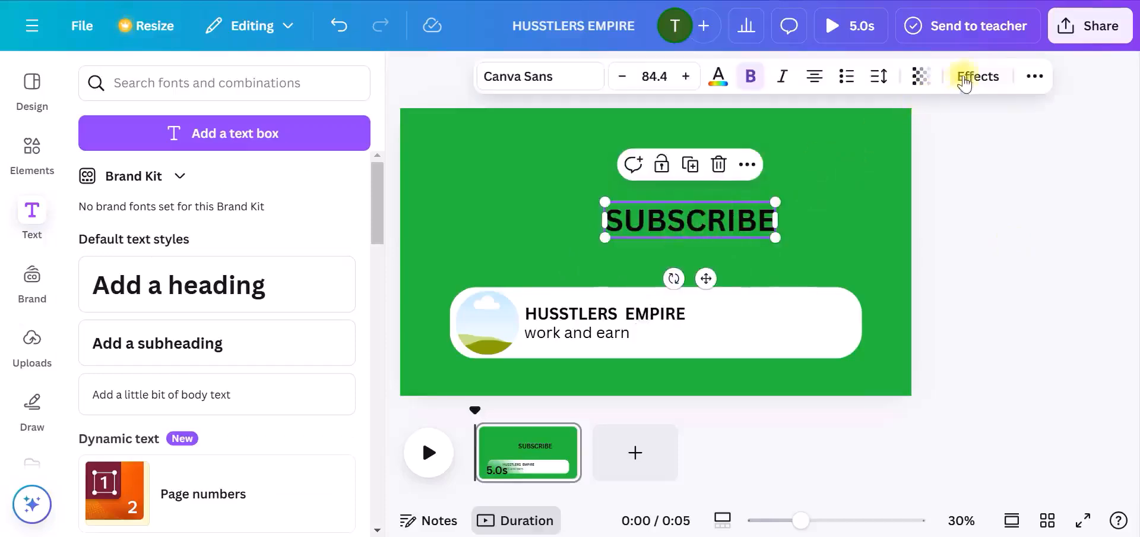
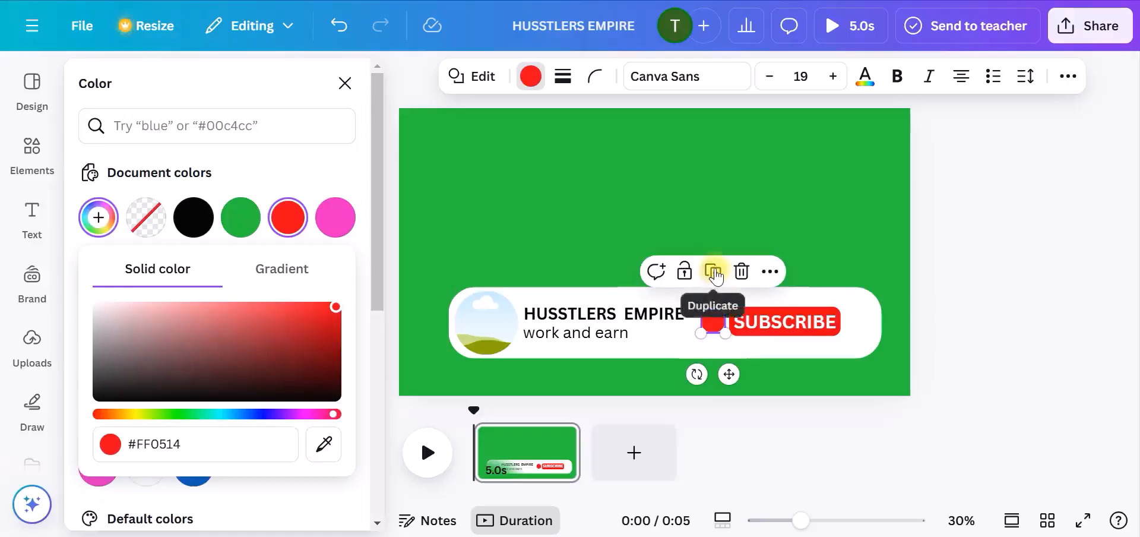
Place the duplicate red circle on the white bar just right of the SUBSCRIBE button
left_click_drag(733, 377, 873, 377)
left_click(962, 325)
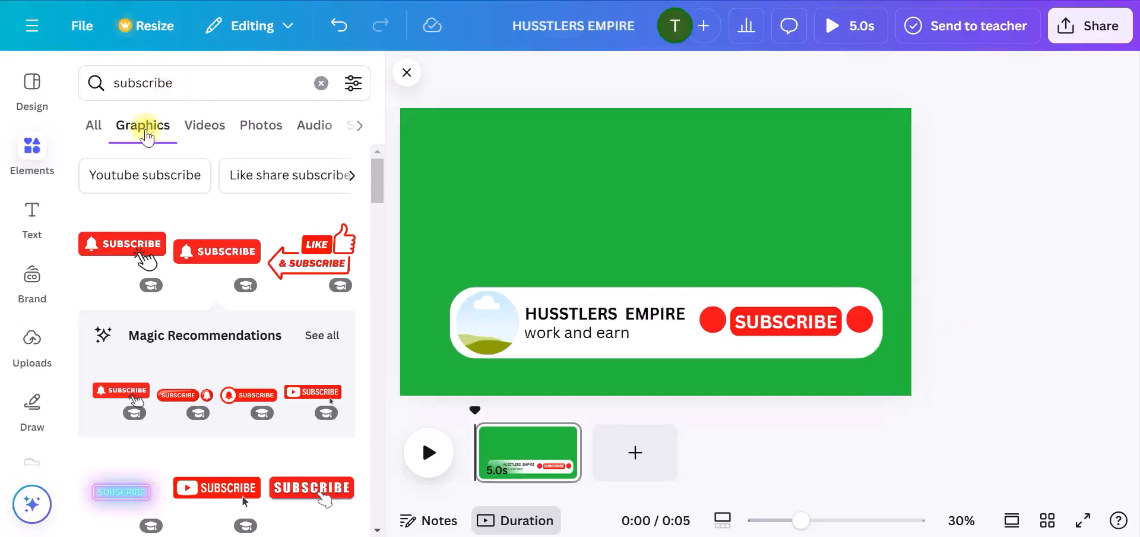
Search the graphics for "LIKE" and look through the results for a thumbs-up icon
left_click_drag(178, 81, 117, 85)
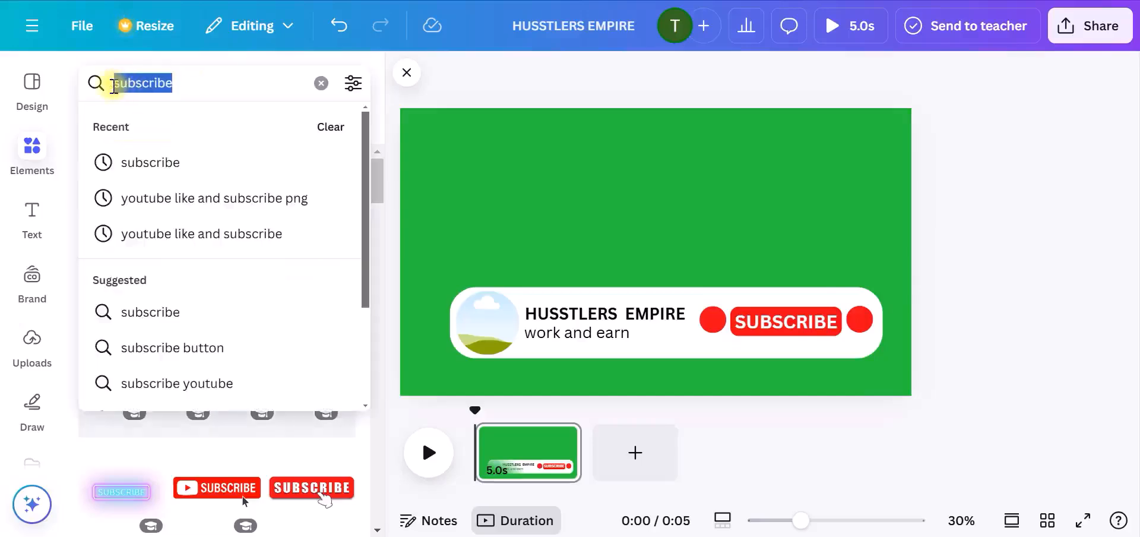
type("LIKE")
key("Return")
scroll(173, 201, "down", 1)
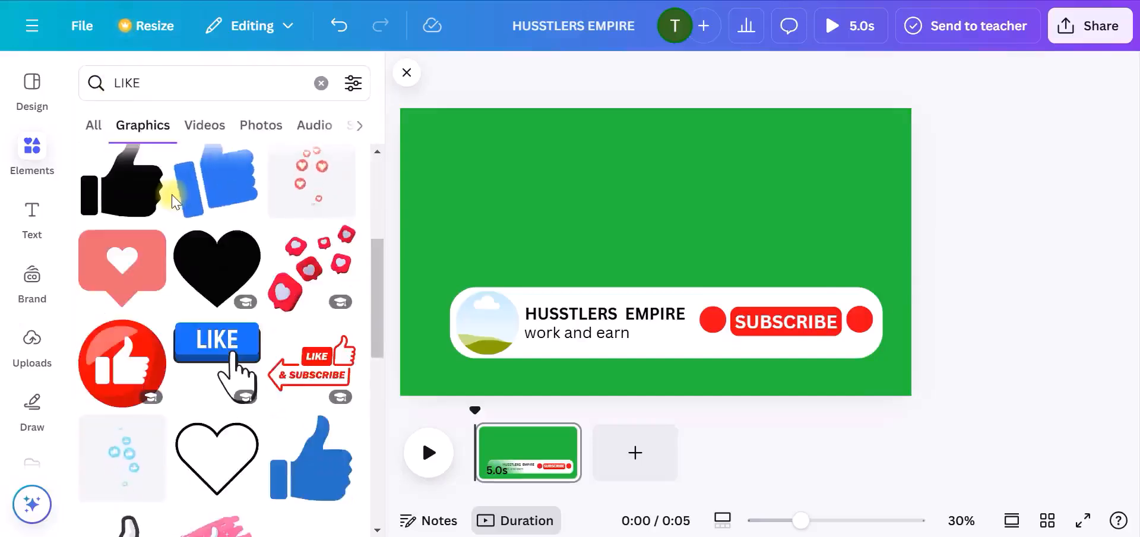
scroll(173, 200, "down", 3)
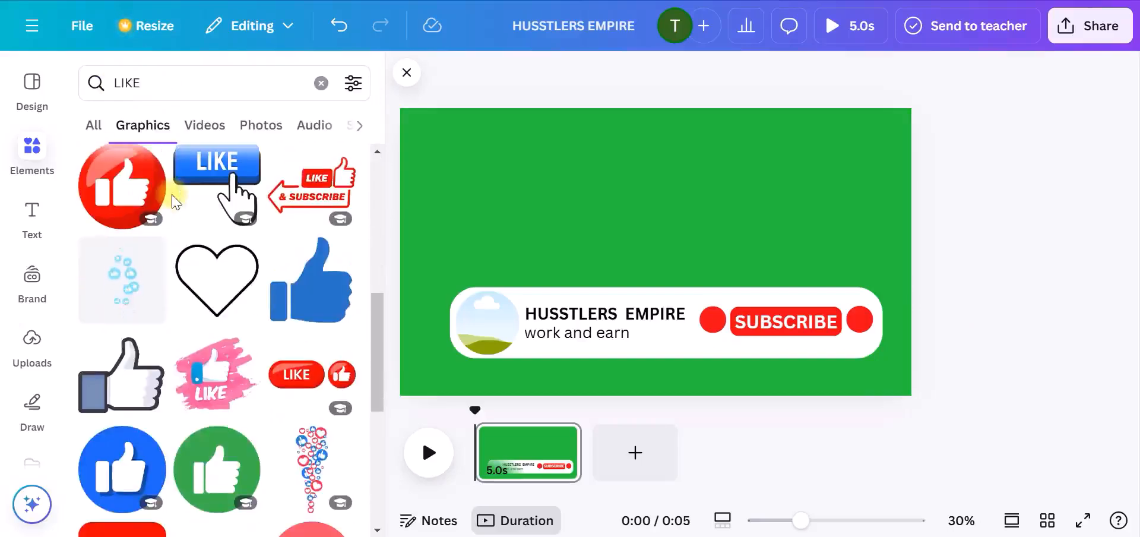
scroll(174, 200, "down", 1)
scroll(174, 200, "up", 5)
scroll(196, 256, "down", 3)
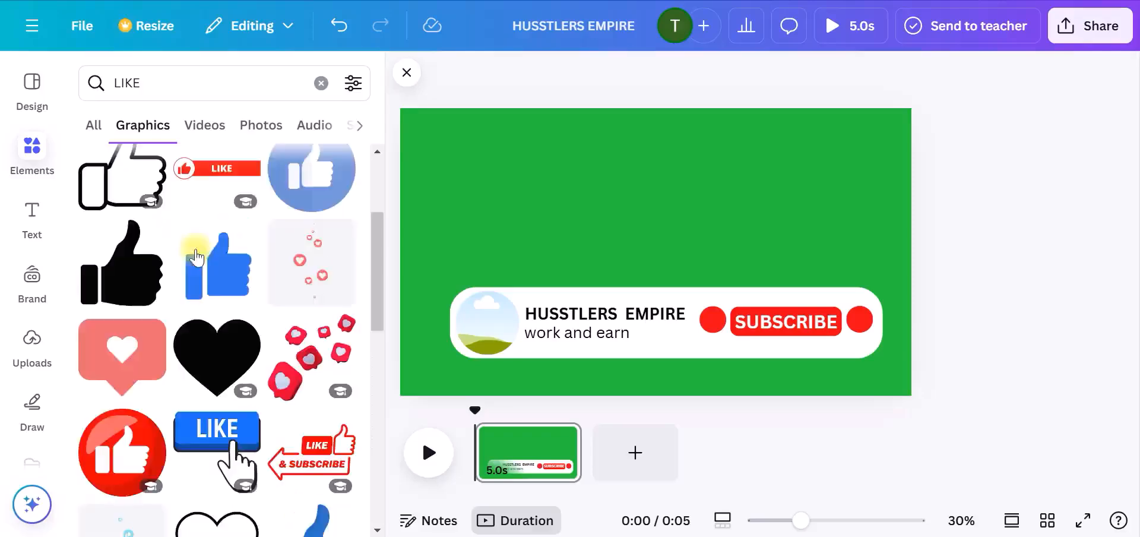
Try out the animated blue thumbs-up graphic, scaled down above the white bar
left_click(216, 274)
left_click_drag(742, 172, 670, 236)
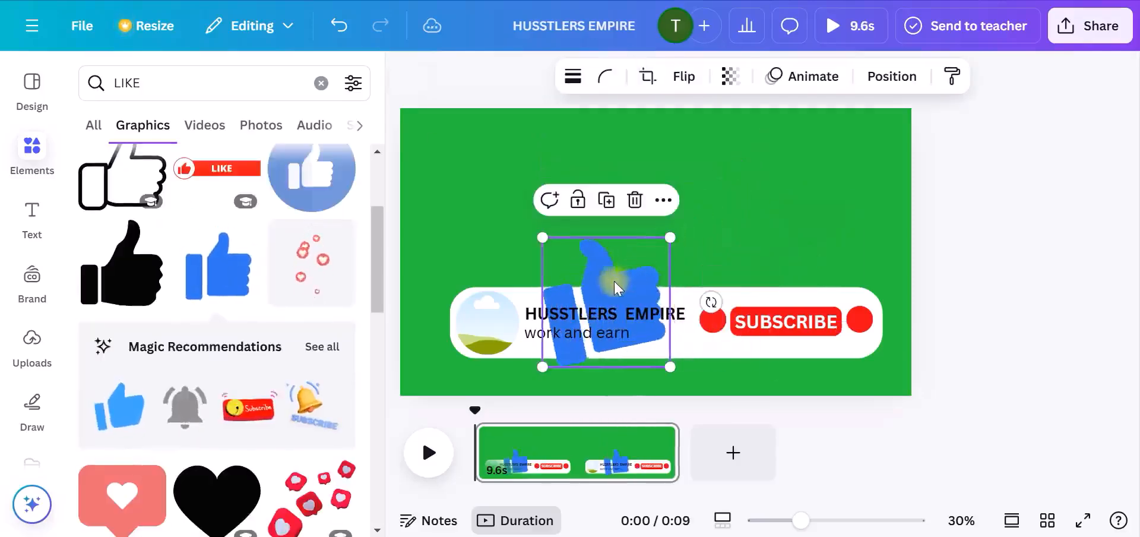
left_click_drag(622, 286, 687, 191)
left_click_drag(751, 143, 699, 195)
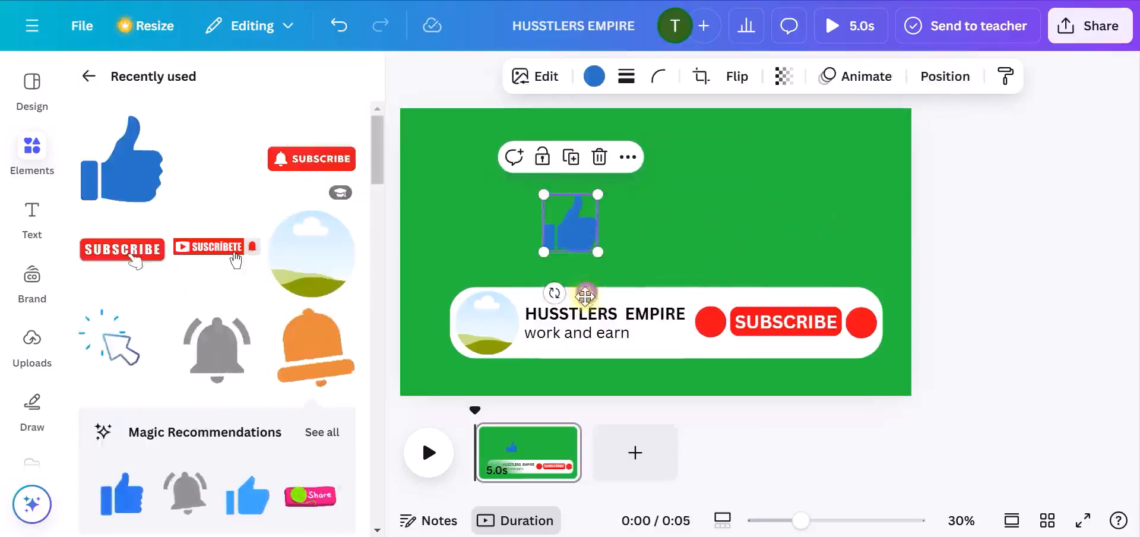
Scale down the solid blue thumbs-up icon to fit the red circles, keeping it above the white bar
left_click_drag(585, 295, 592, 286)
left_click_drag(604, 185, 596, 195)
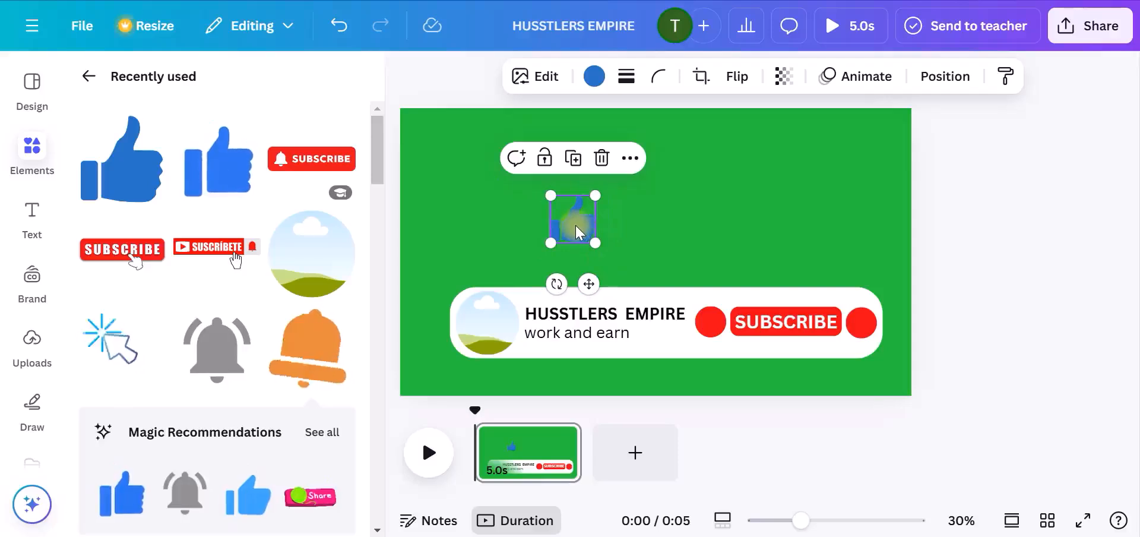
left_click_drag(579, 226, 586, 230)
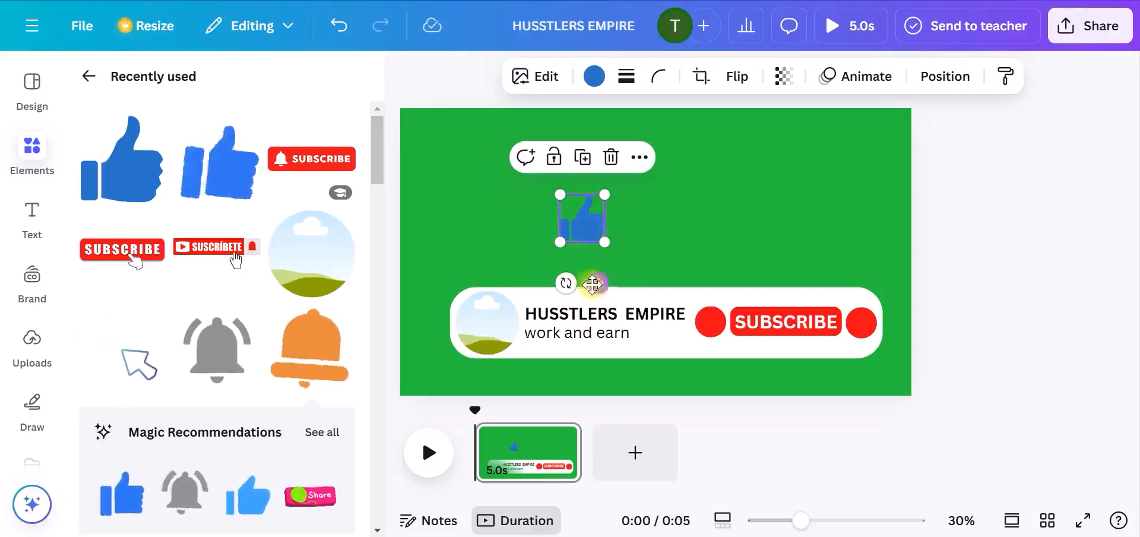
left_click_drag(596, 283, 613, 287)
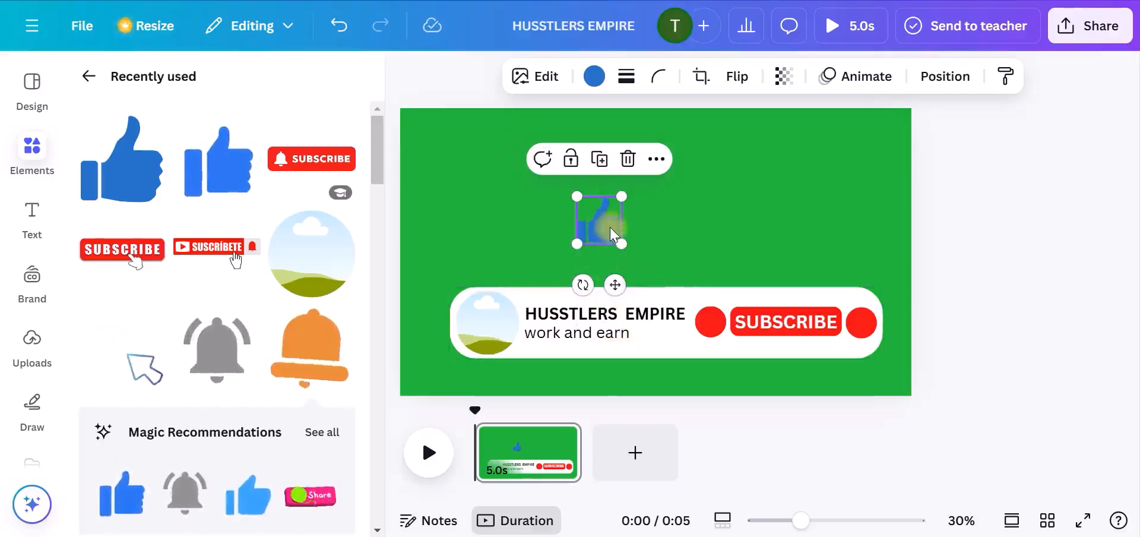
left_click_drag(604, 224, 606, 226)
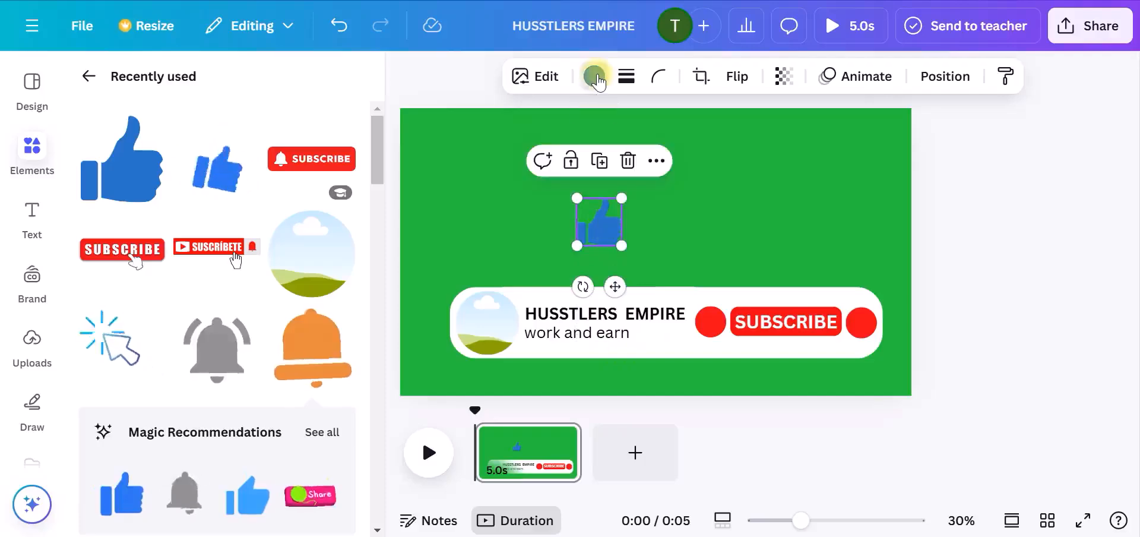
Recolor the thumbs-up icon white (#ffffff) and center it on the red circle left of SUBSCRIBE
left_click(593, 76)
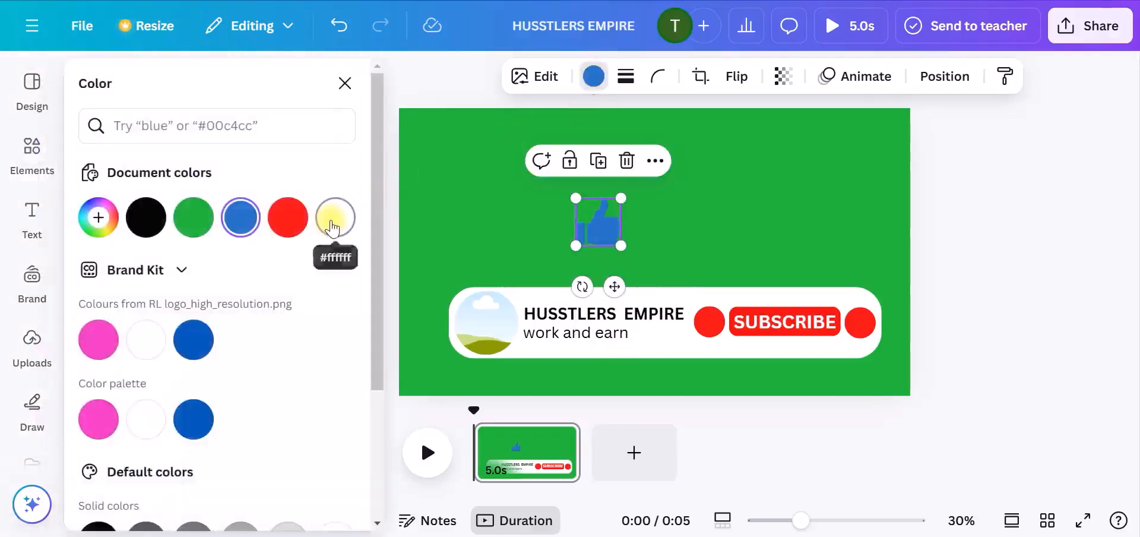
left_click(330, 223)
left_click_drag(615, 286, 725, 375)
left_click(724, 375)
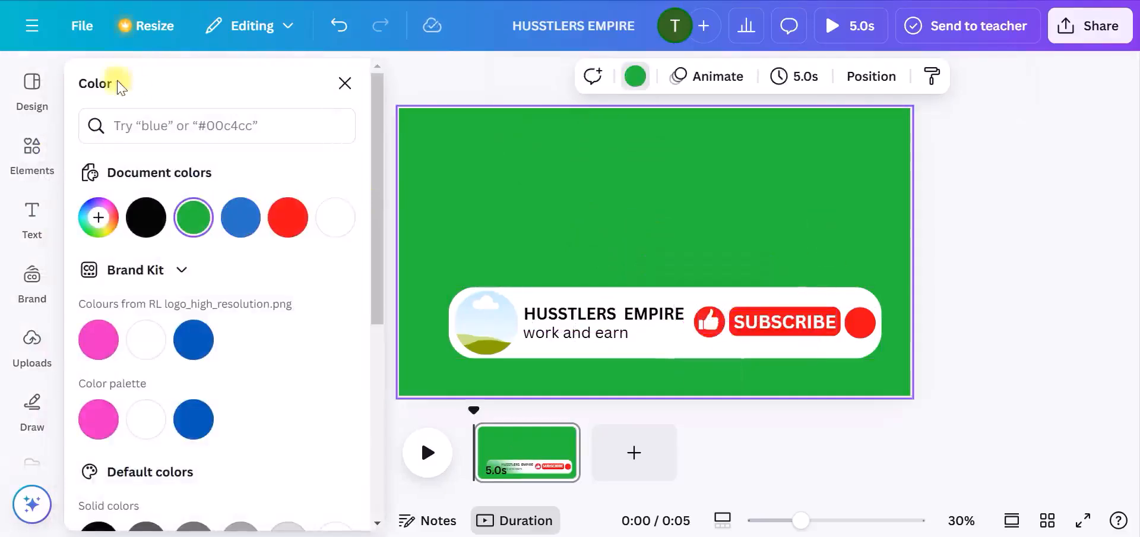
Search the graphics for "BELL" and add the animated solid white bell to the page
left_click(32, 155)
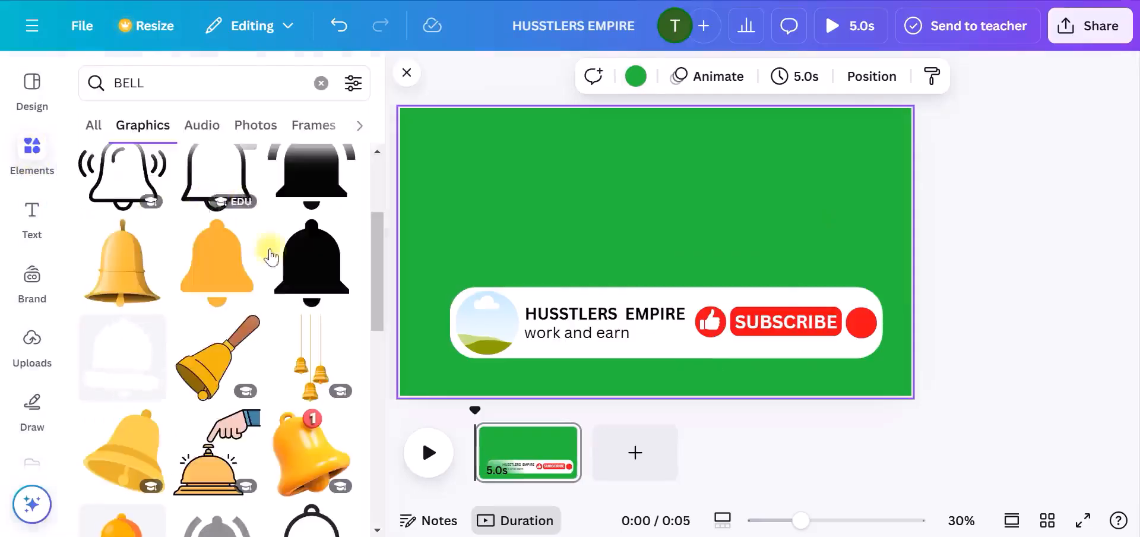
scroll(215, 274, "down", 3)
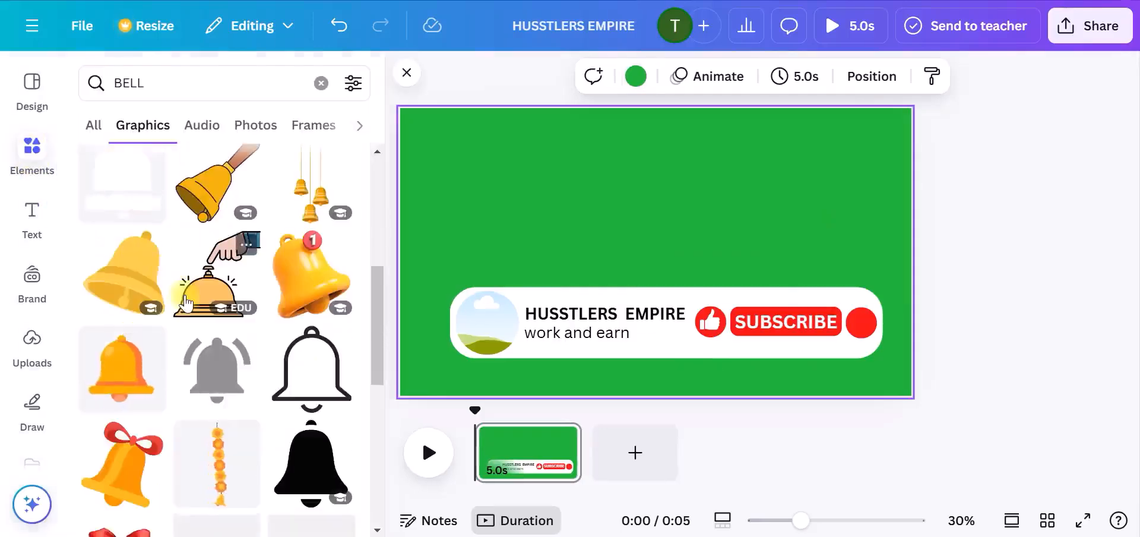
scroll(220, 270, "up", 3)
scroll(226, 267, "down", 4)
scroll(220, 271, "down", 6)
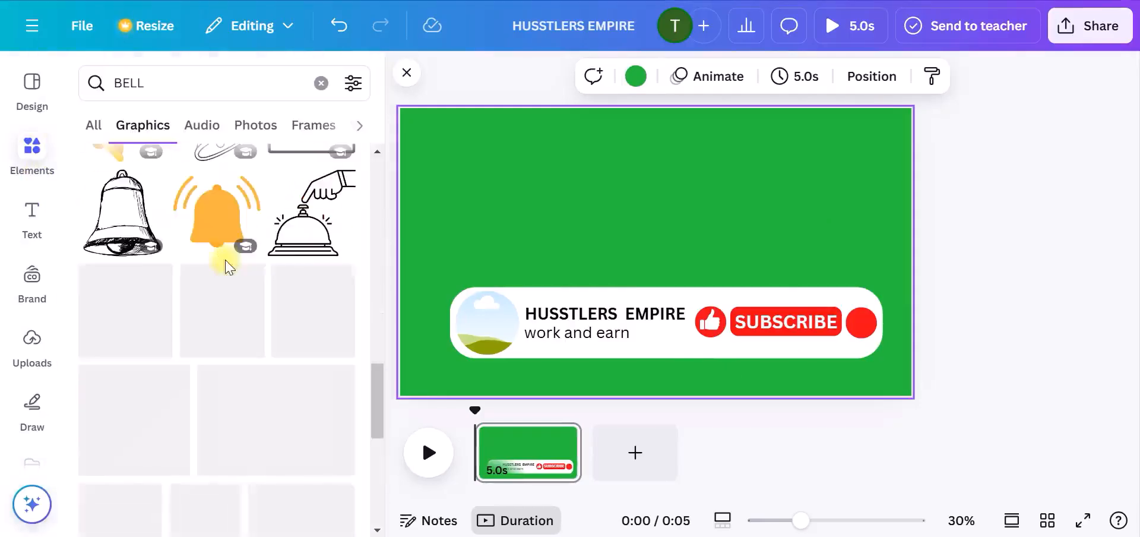
scroll(190, 274, "down", 3)
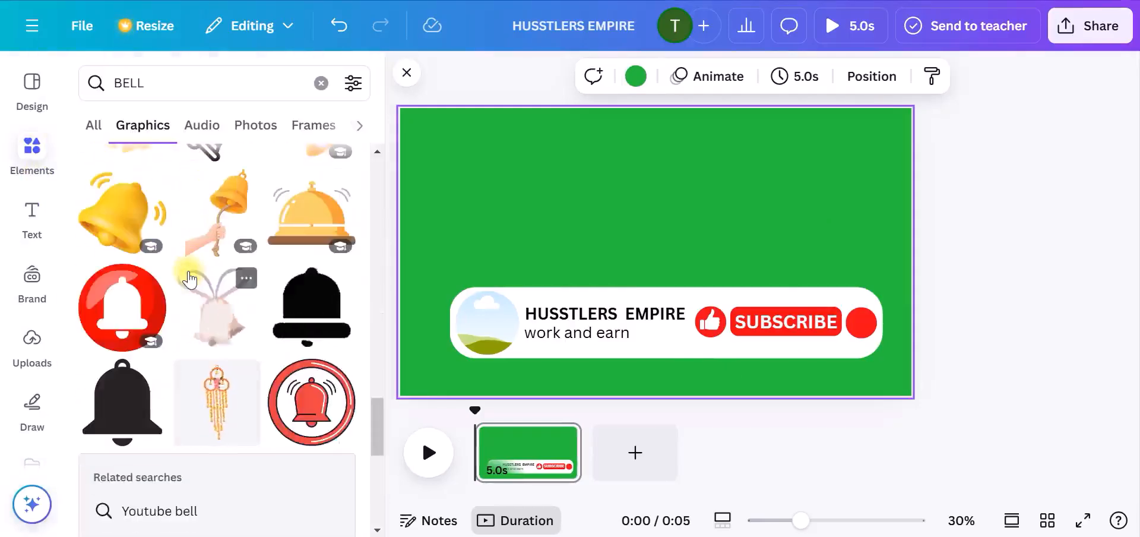
scroll(190, 275, "up", 15)
scroll(184, 278, "down", 2)
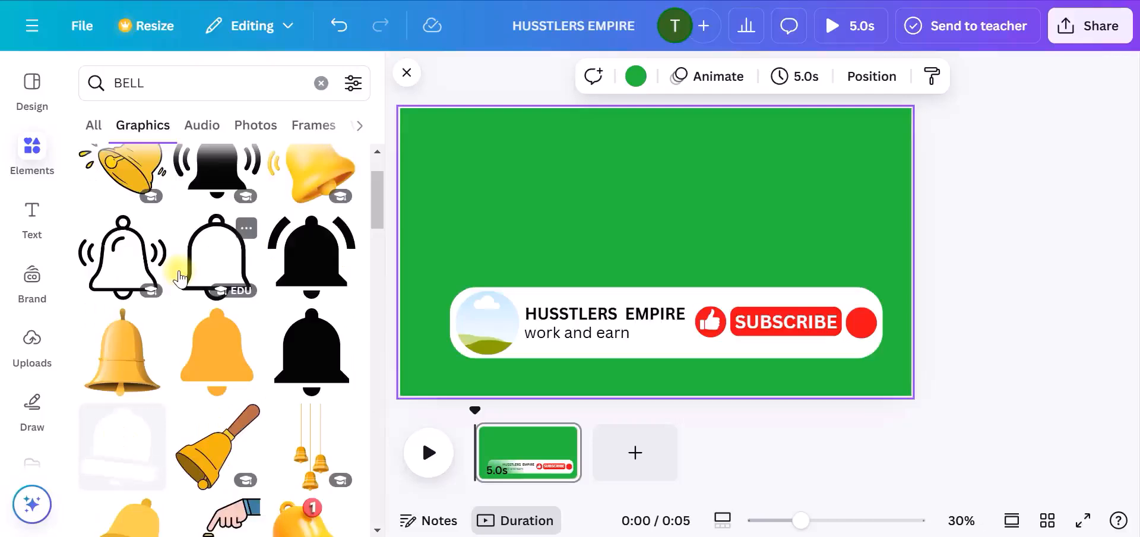
scroll(180, 277, "down", 4)
left_click(144, 260)
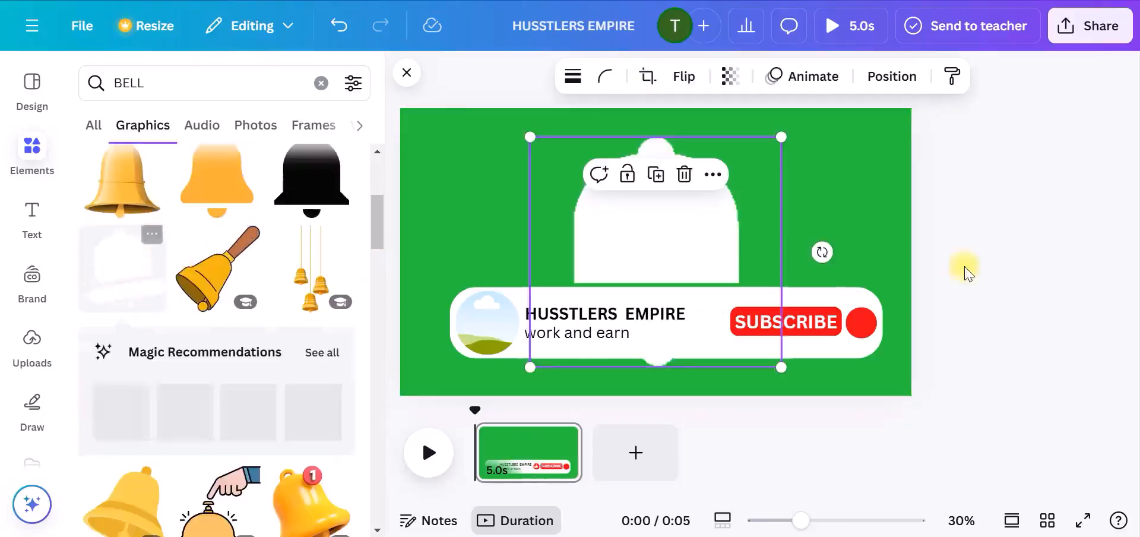
Shrink the white bell to fit inside the red circle right of SUBSCRIBE and center it there
left_click_drag(780, 136, 692, 212)
left_click_drag(606, 255, 774, 166)
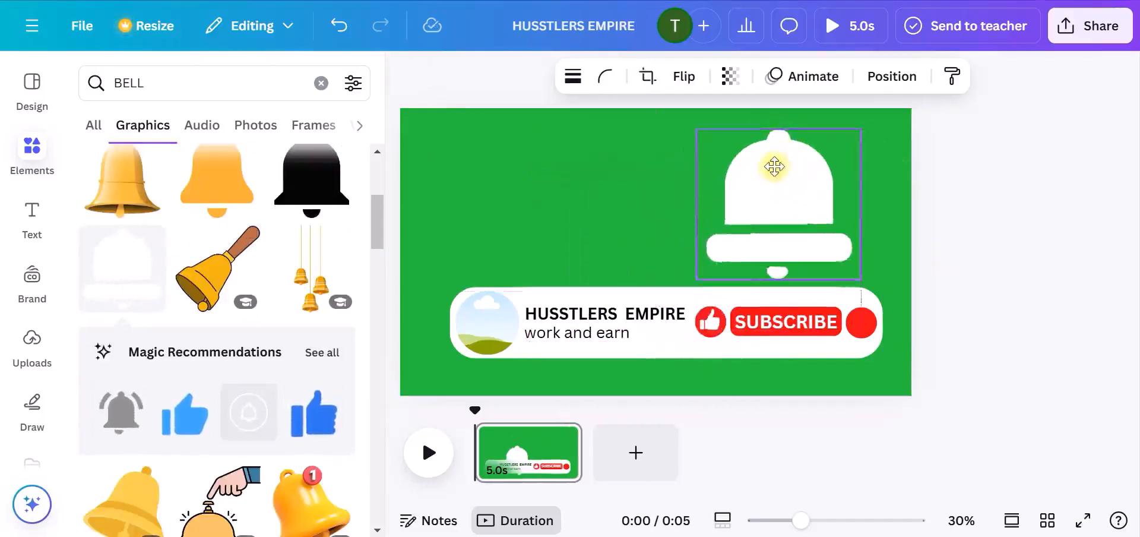
left_click_drag(862, 131, 734, 244)
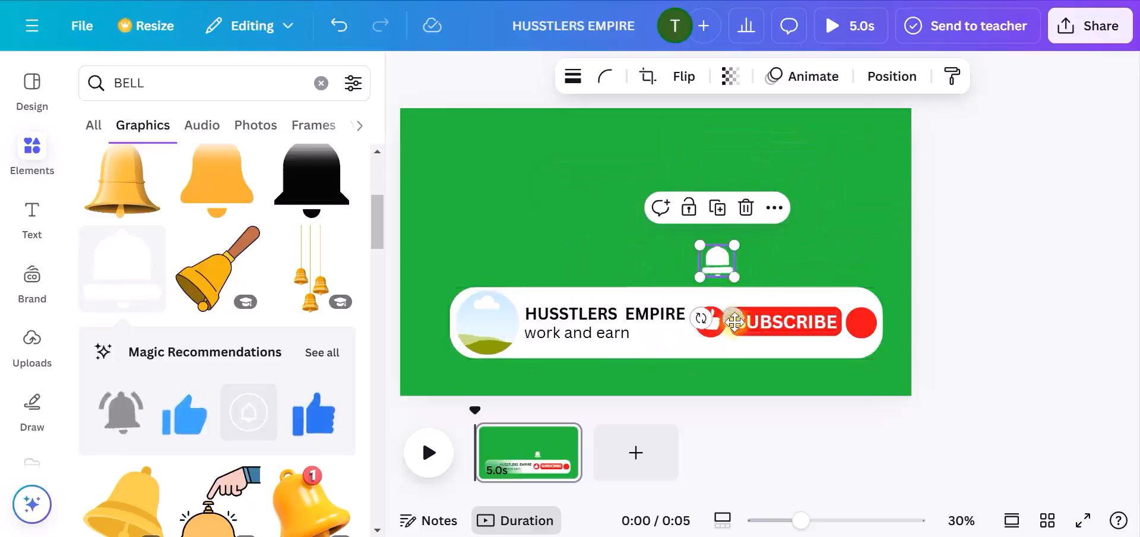
left_click_drag(736, 319, 876, 378)
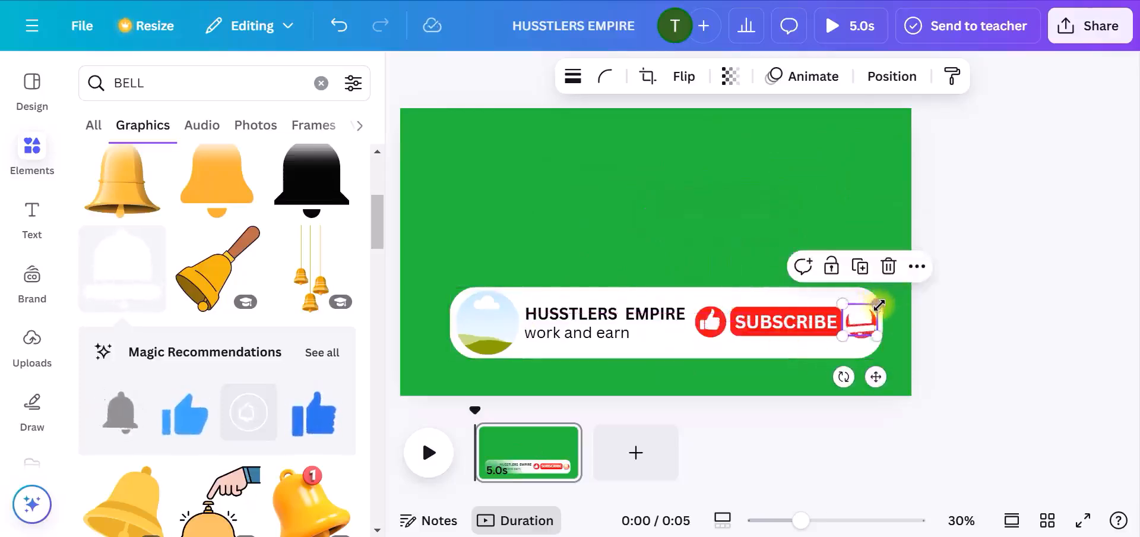
left_click_drag(873, 307, 868, 311)
left_click_drag(875, 379, 879, 378)
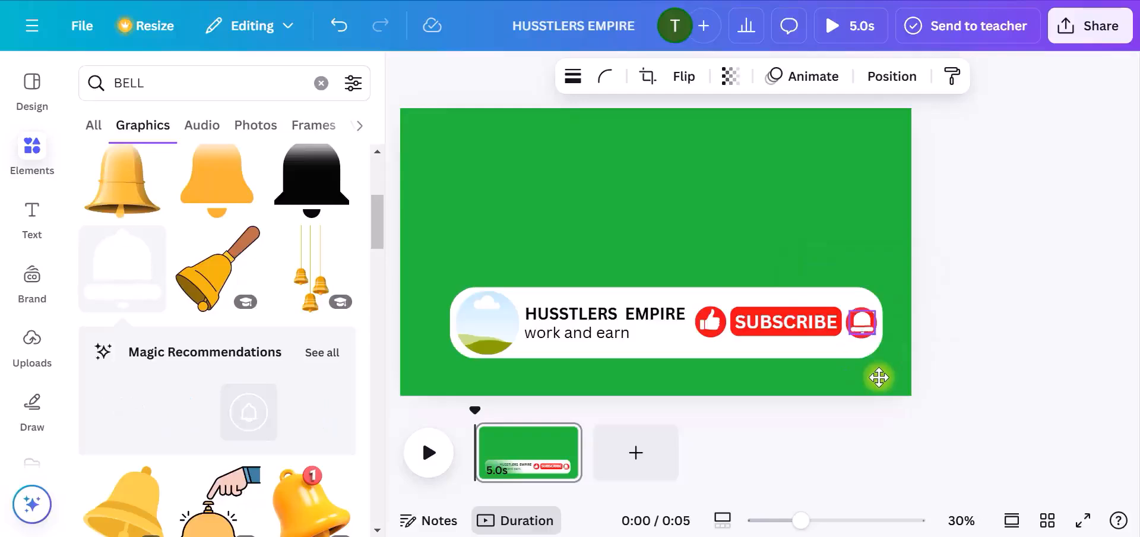
left_click(428, 246)
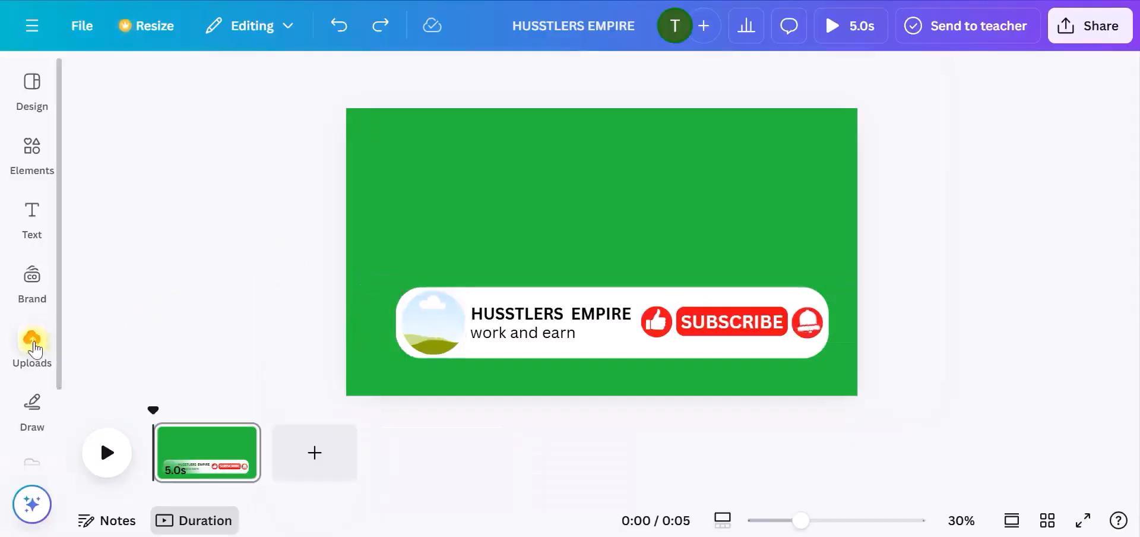
Fill the round profile frame on the white bar with the uploaded portrait photo
left_click(32, 341)
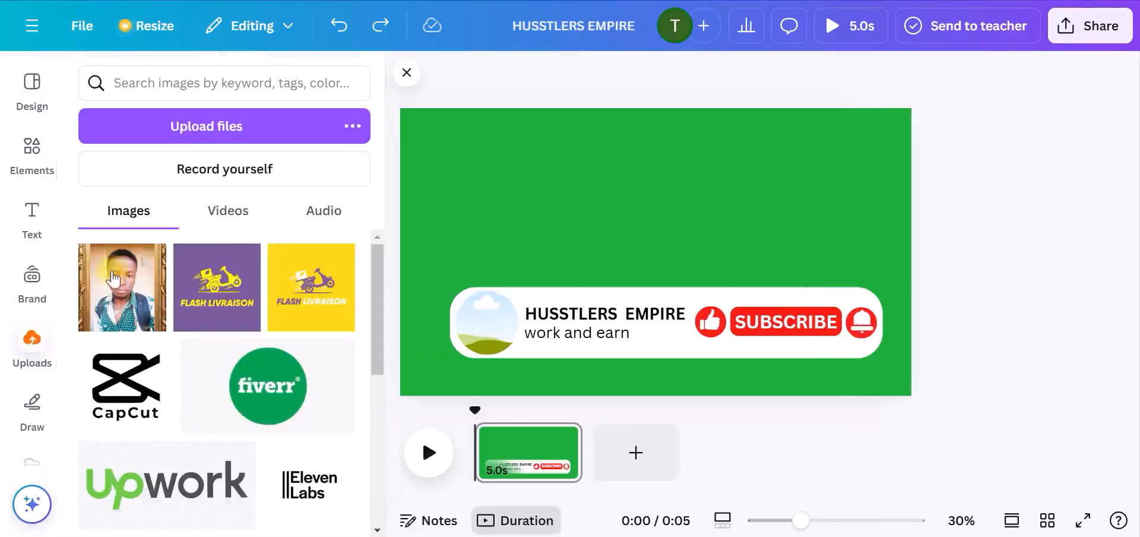
left_click_drag(117, 288, 476, 325)
Add the pixelated arrow cursor from a "mouse click" graphics search, reduced and placed over the right end of the SUBSCRIBE button
left_click(32, 148)
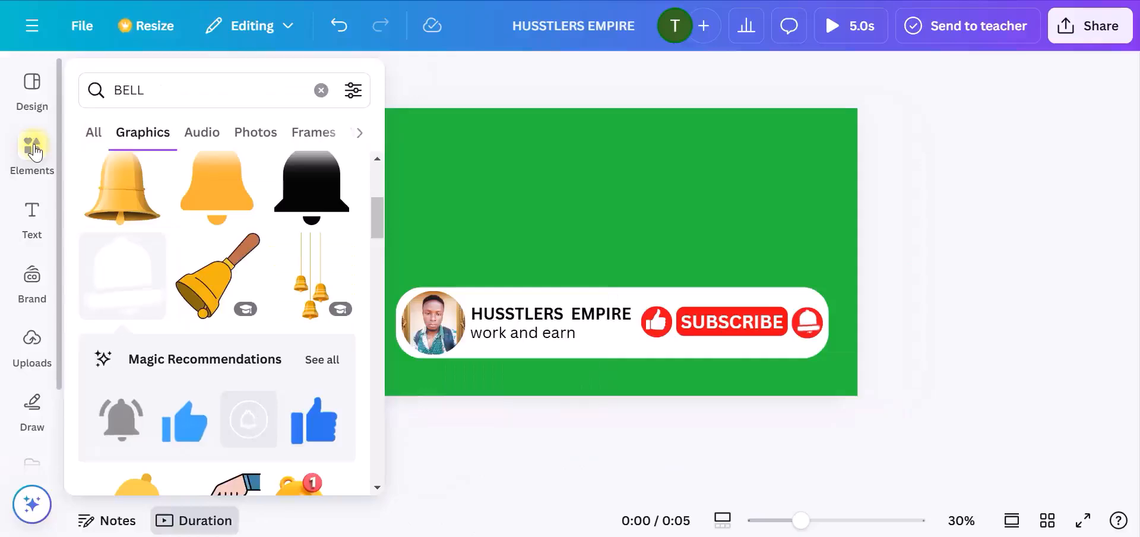
left_click(153, 83)
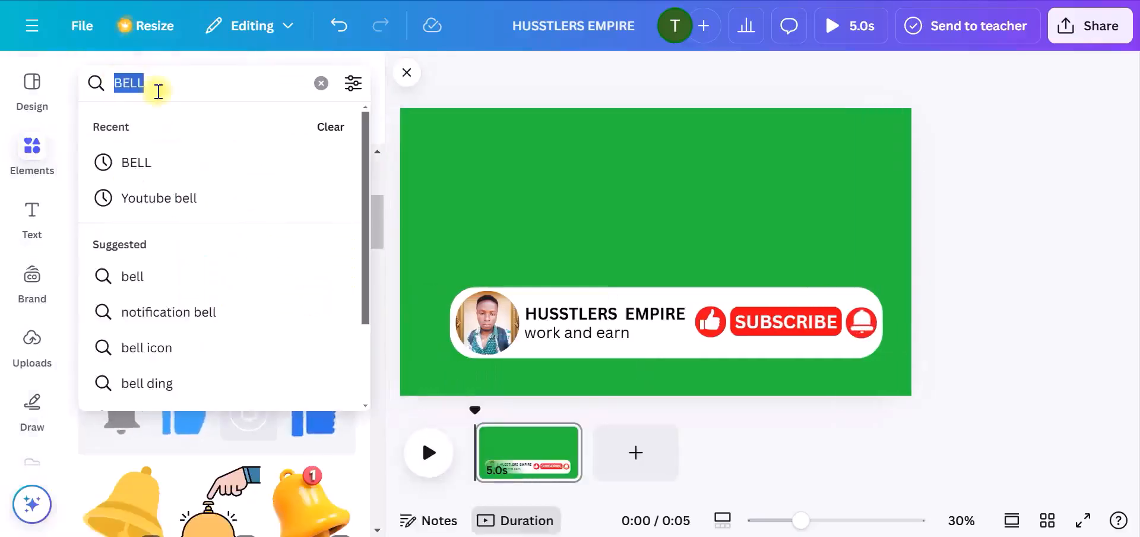
type("mouse click")
key("Return")
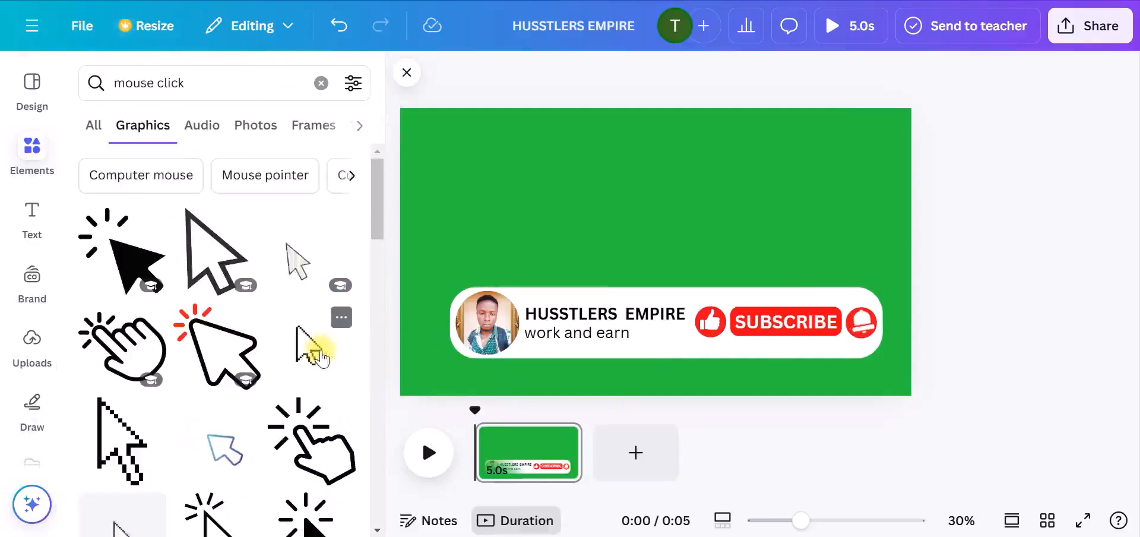
left_click(305, 337)
left_click_drag(760, 136, 611, 255)
left_click_drag(594, 309, 828, 355)
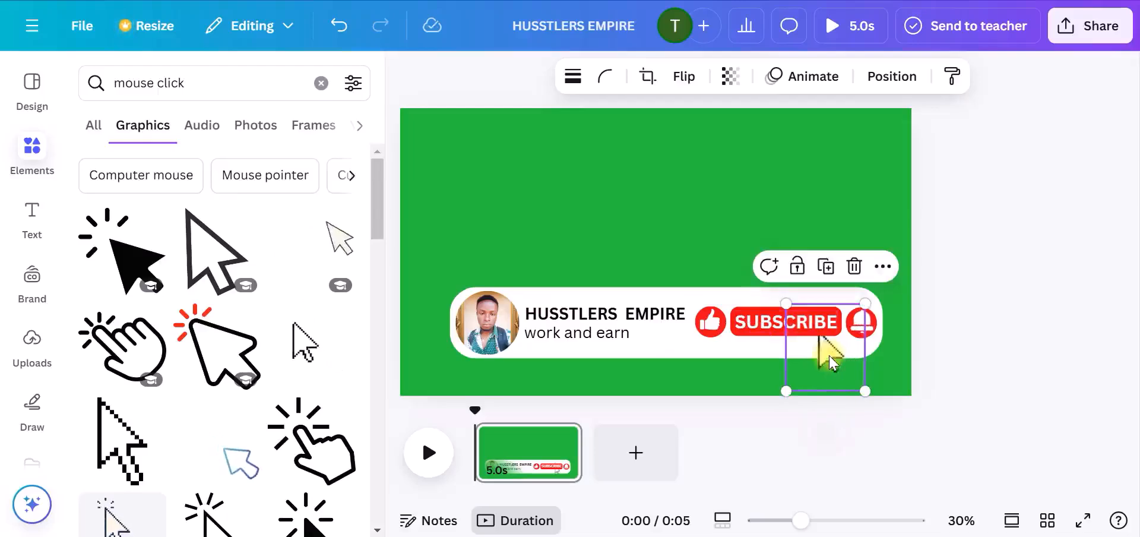
Bring the arrow cursor graphic to the front of all layers
left_click(883, 267)
mouse_move(974, 502)
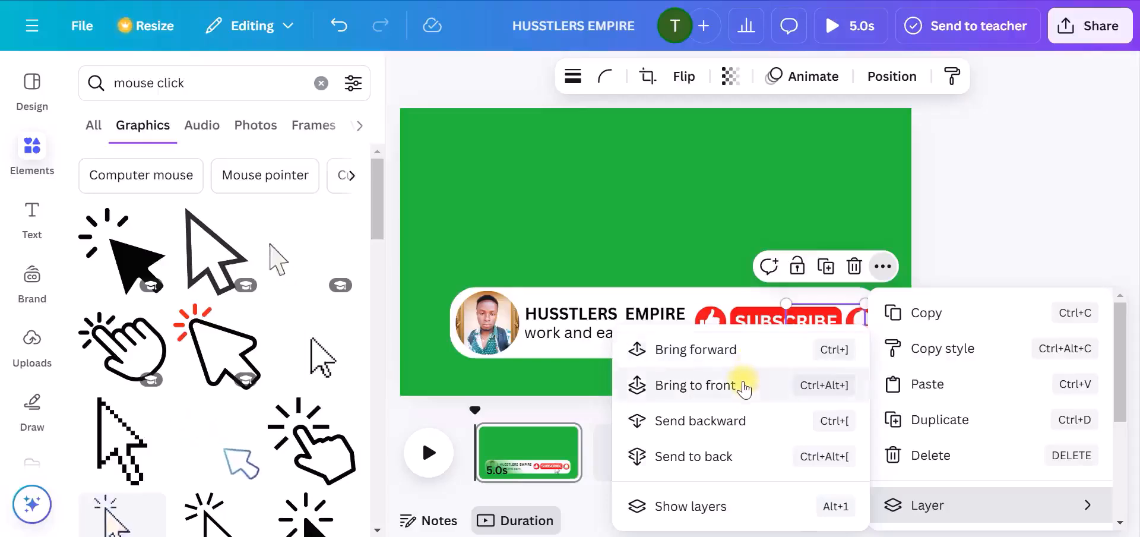
left_click(695, 385)
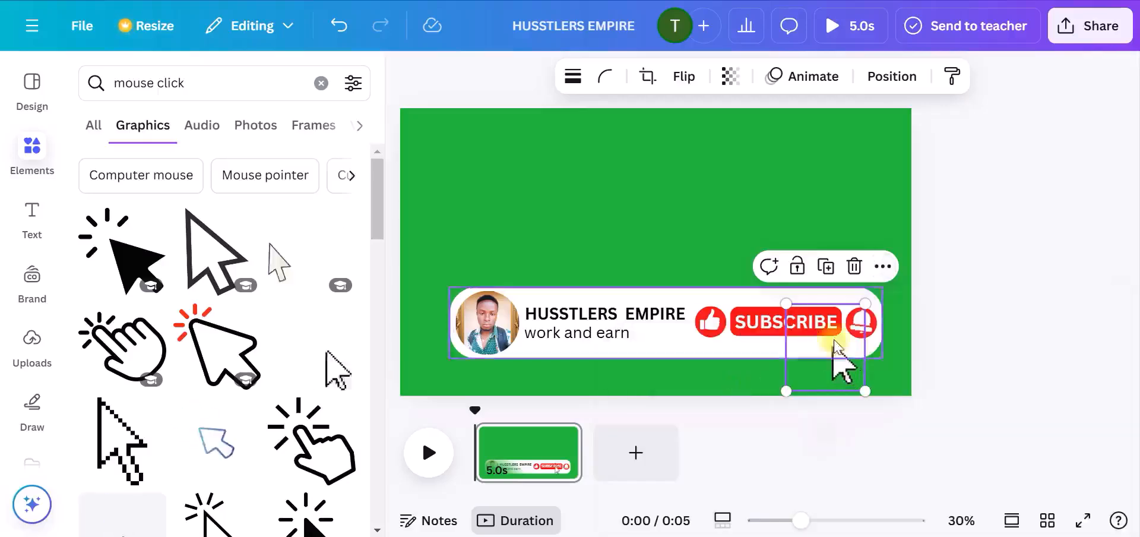
left_click(1016, 256)
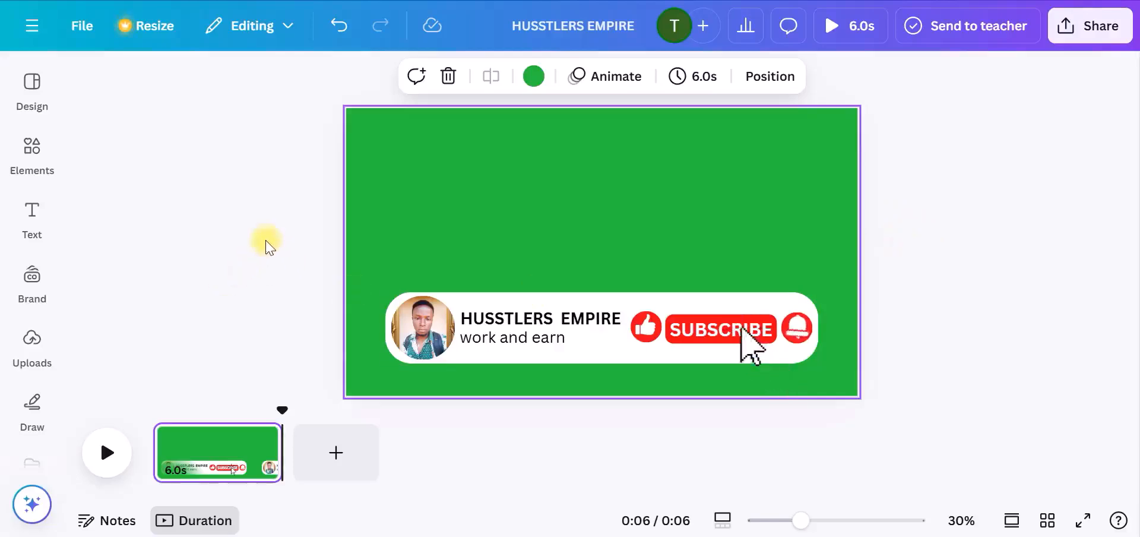
Group the white bar with its photo, texts, icons, SUBSCRIBE button and cursor
left_click_drag(266, 246, 903, 381)
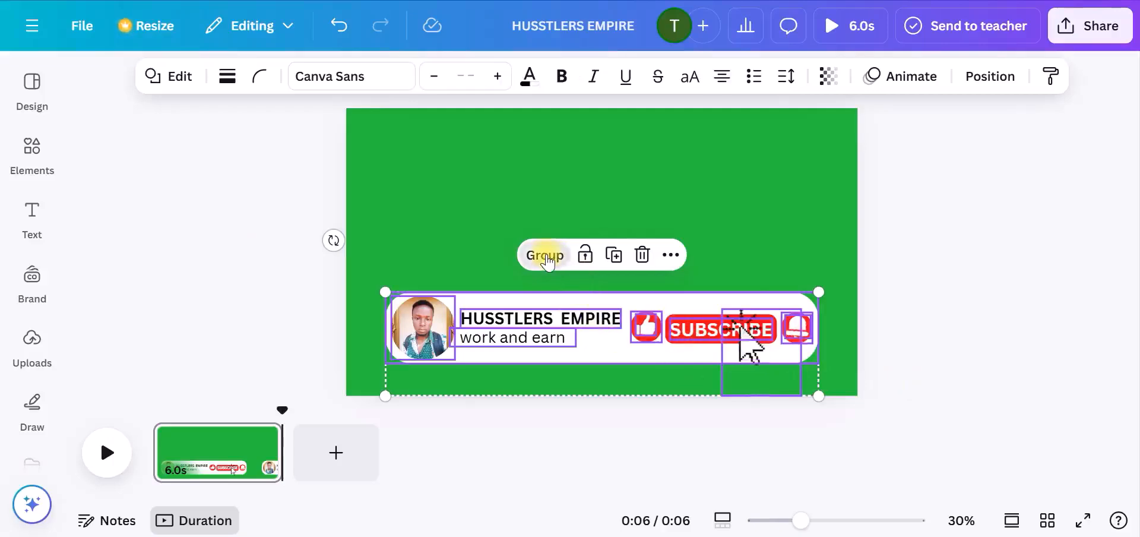
left_click(545, 256)
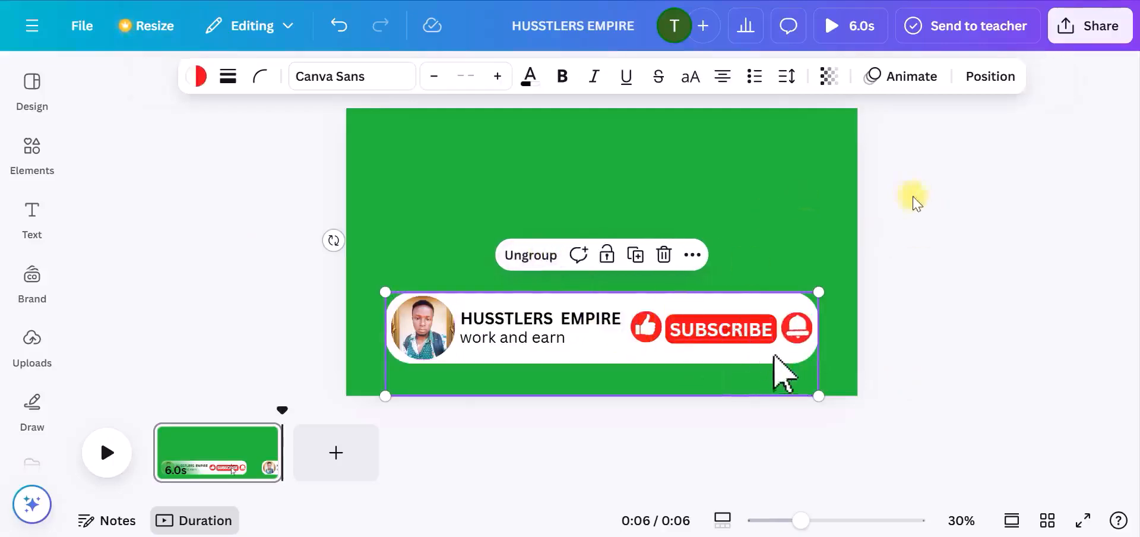
Apply the Rise animation to the grouped subscribe bar, set to play on both enter and exit
left_click_drag(285, 249, 989, 394)
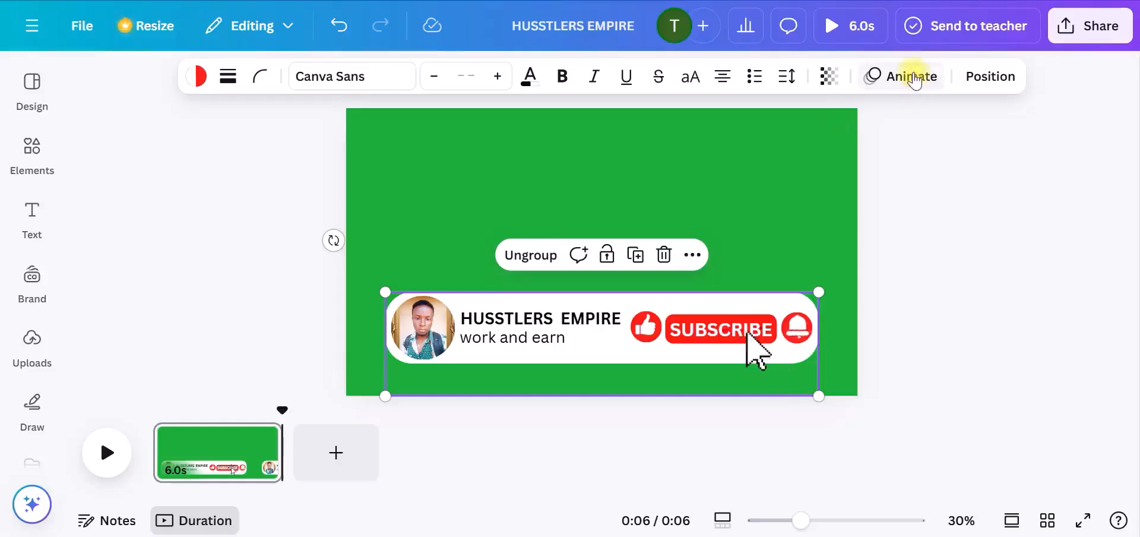
left_click(913, 77)
scroll(378, 186, "down", 3)
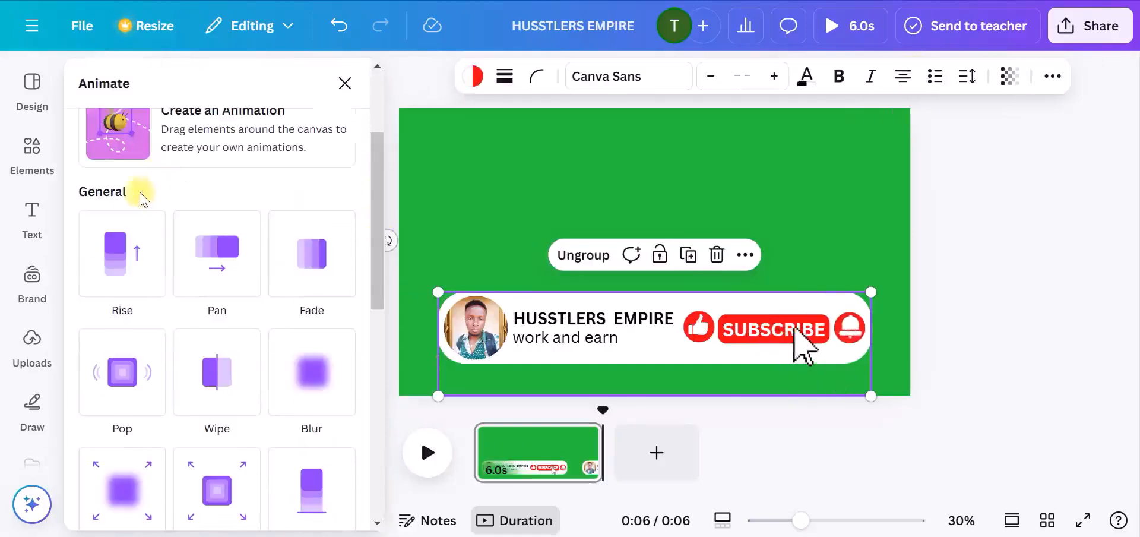
left_click(120, 261)
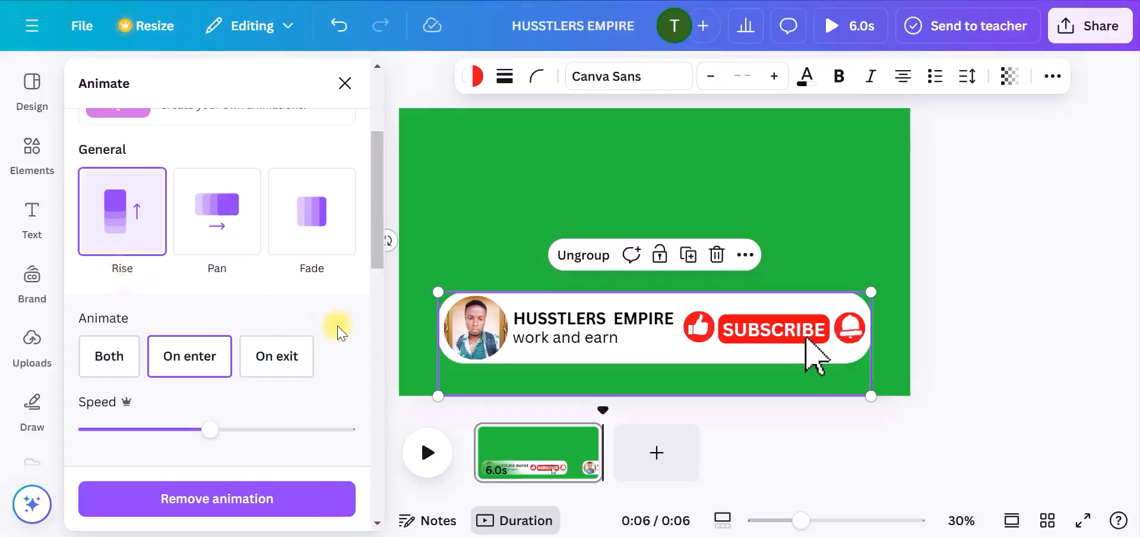
scroll(337, 332, "down", 2)
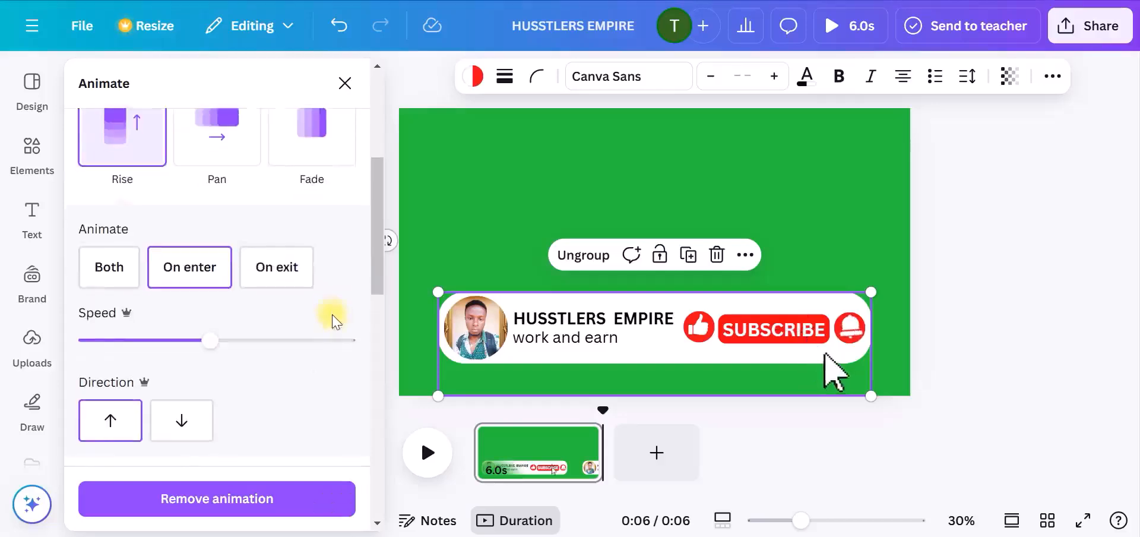
left_click(108, 268)
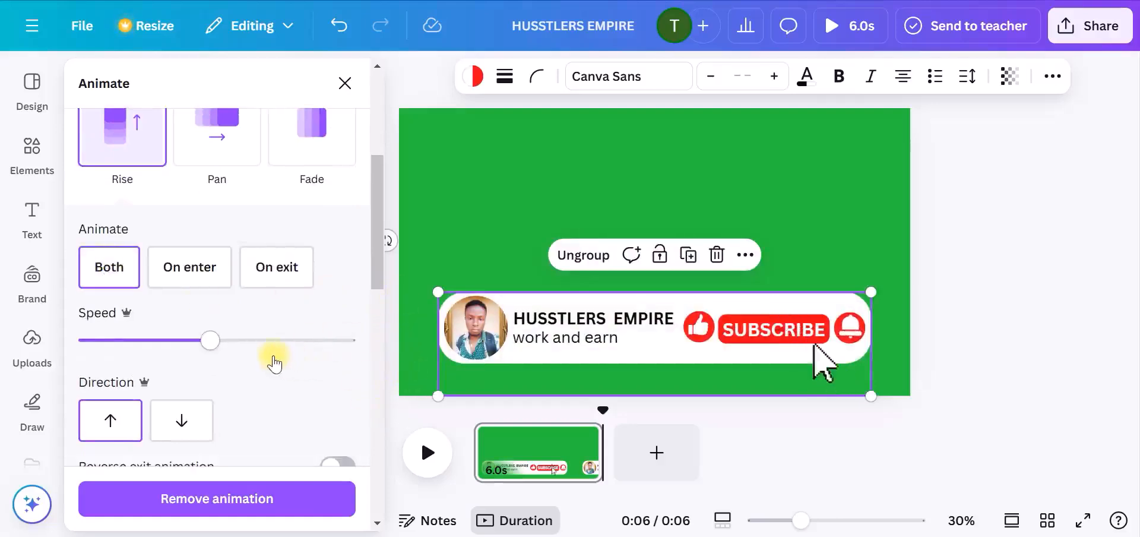
scroll(268, 356, "down", 2)
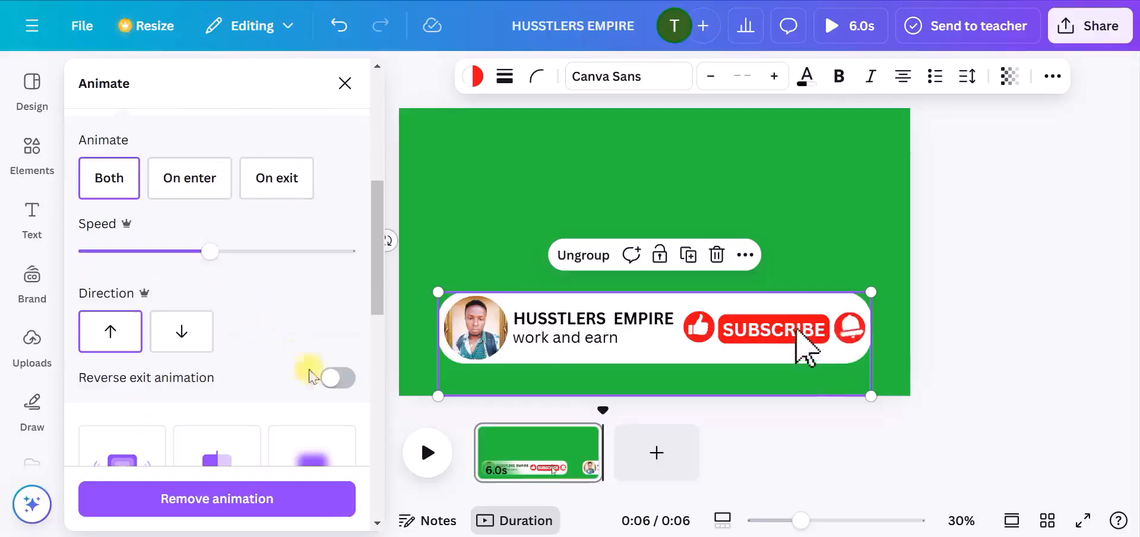
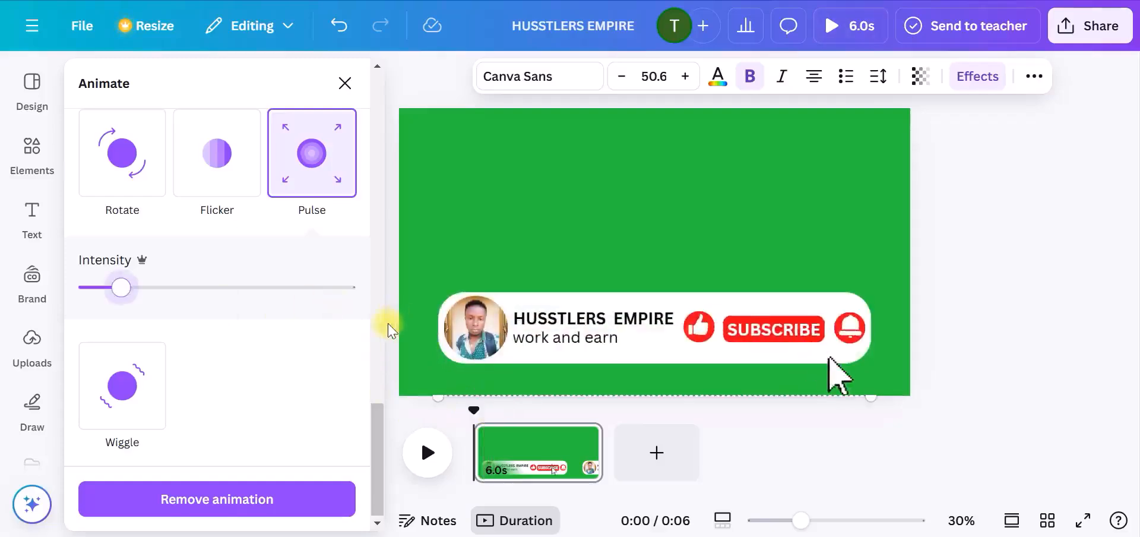
Download the finished design as a GIF with a transparent background
left_click(1004, 266)
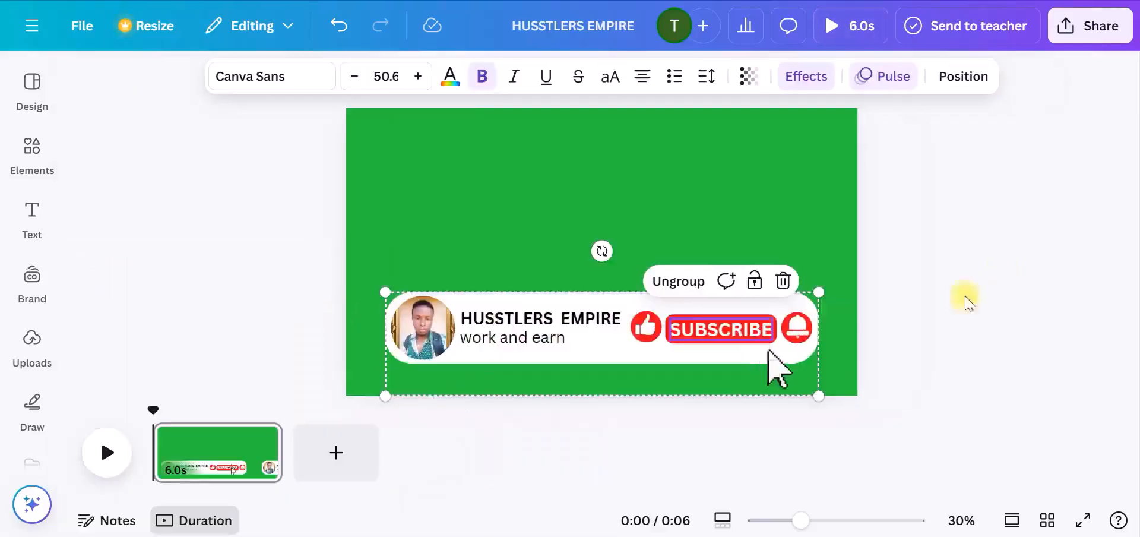
left_click(904, 302)
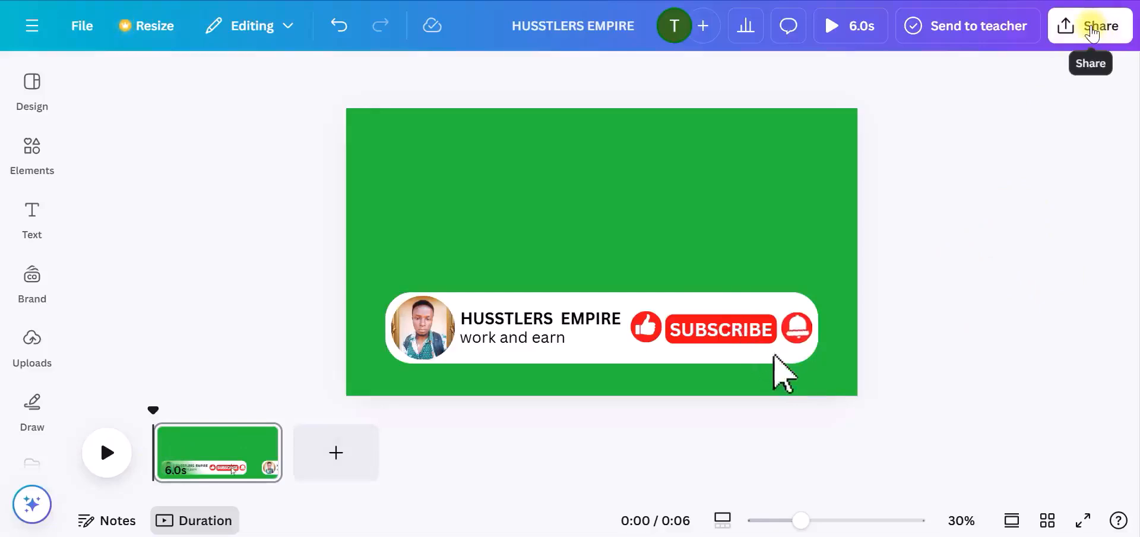
left_click(1091, 32)
scroll(821, 316, "down", 1)
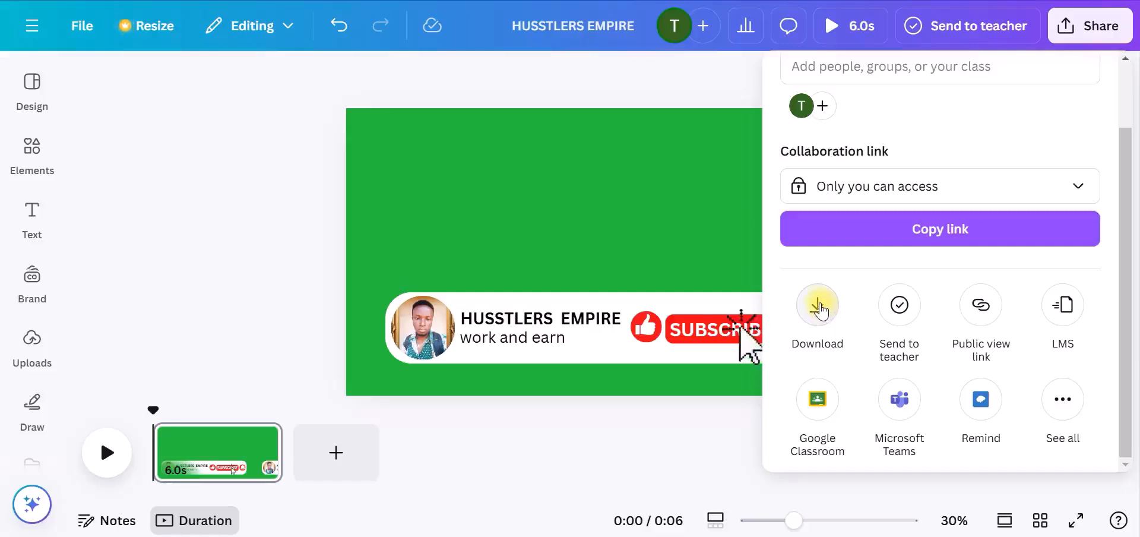
left_click(820, 308)
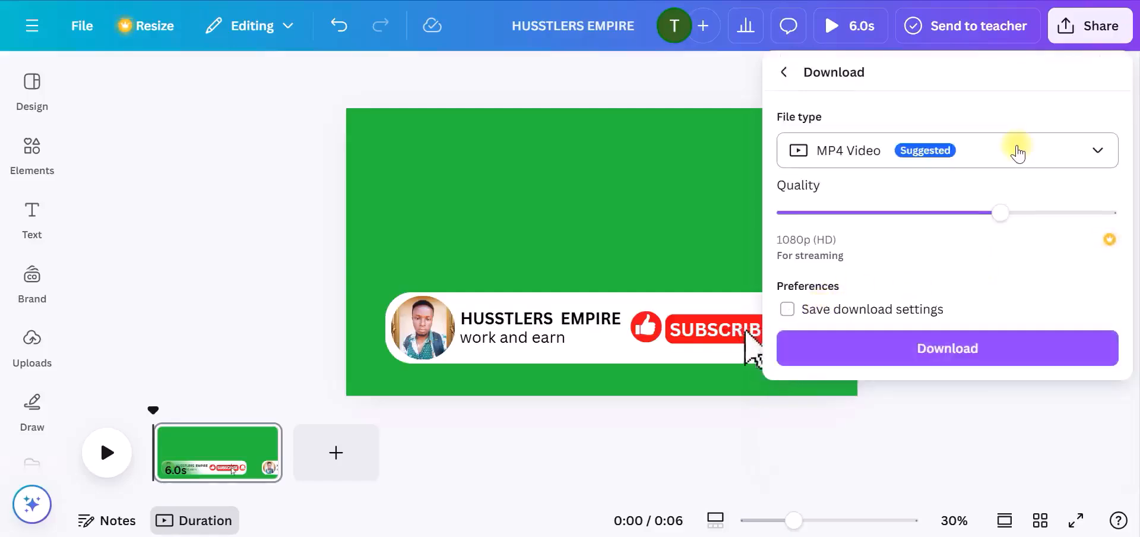
left_click(1018, 153)
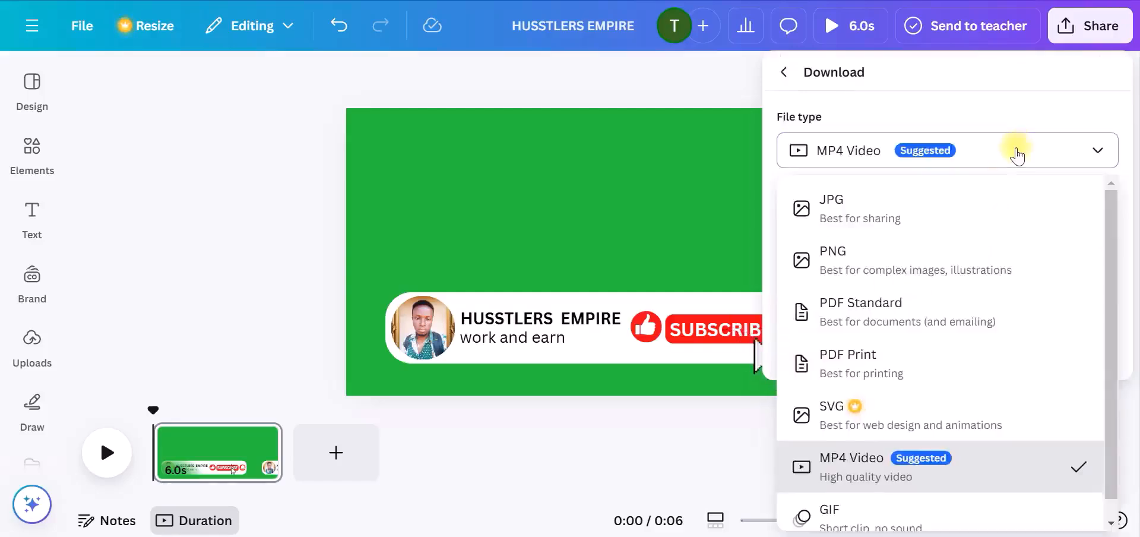
scroll(954, 359, "down", 1)
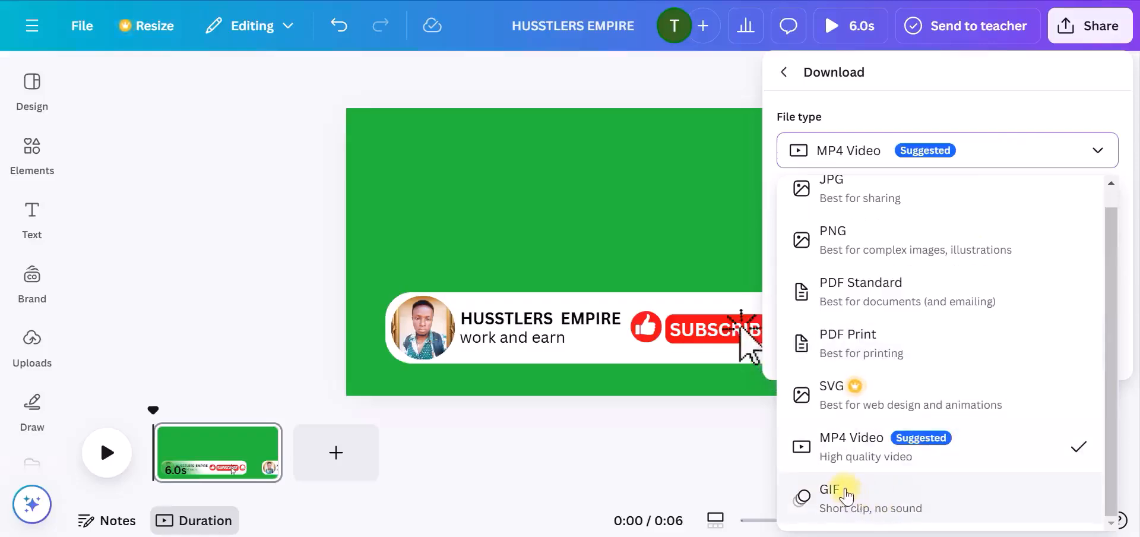
left_click(846, 496)
left_click(788, 271)
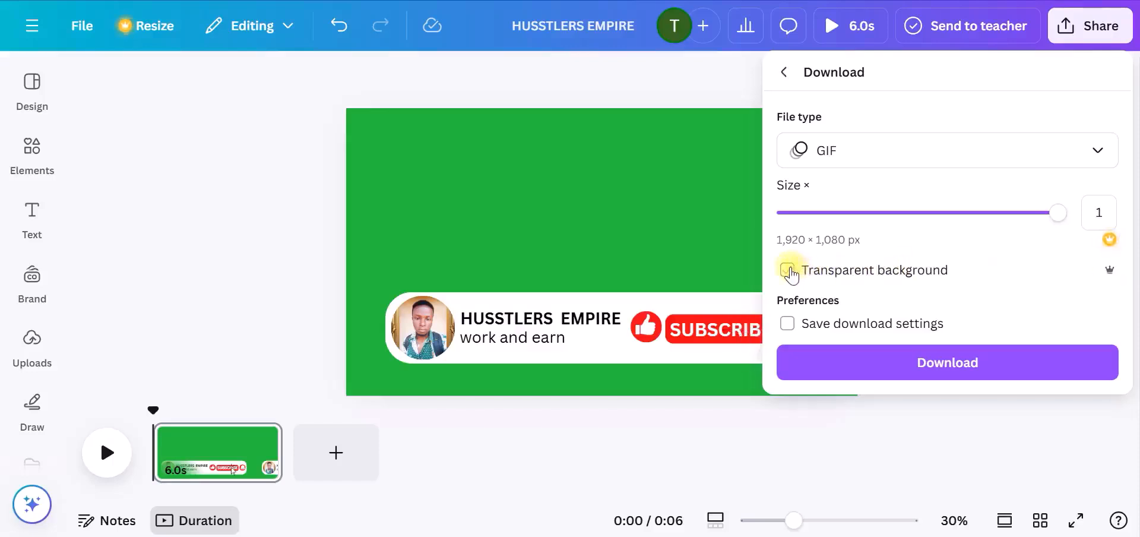
left_click(788, 270)
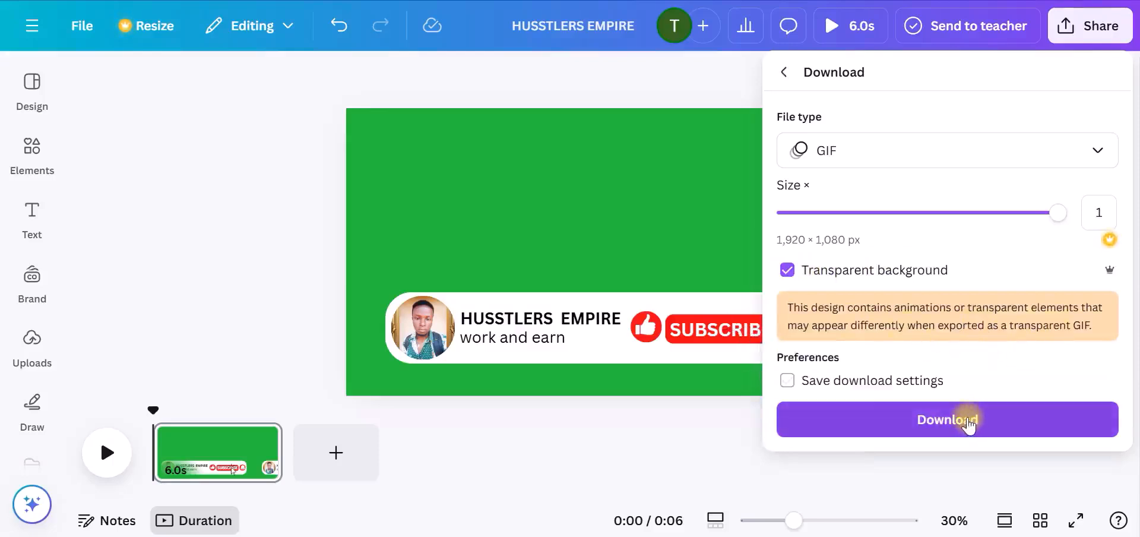
left_click(968, 422)
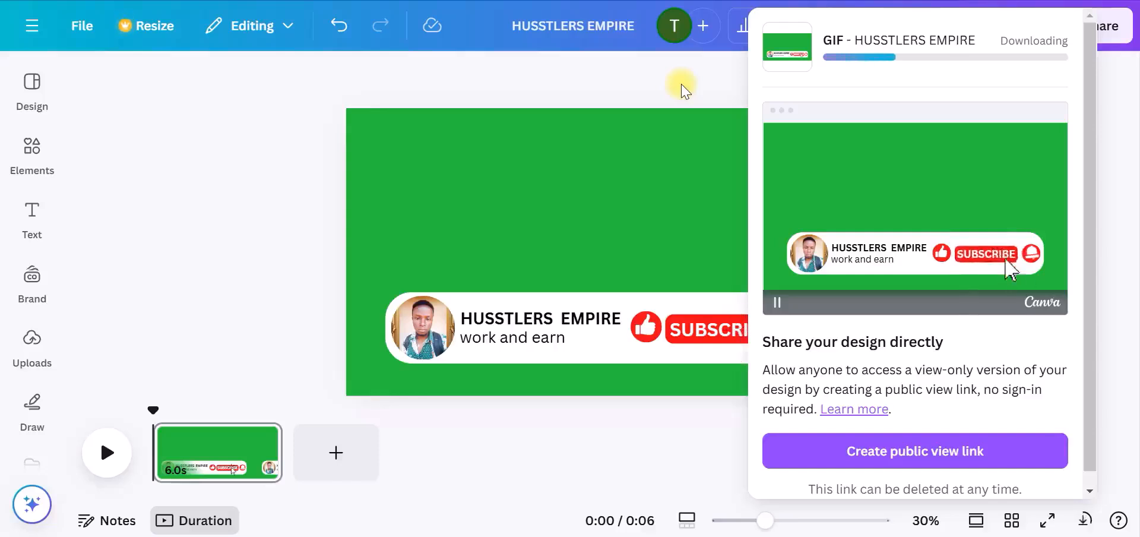
left_click(1065, 35)
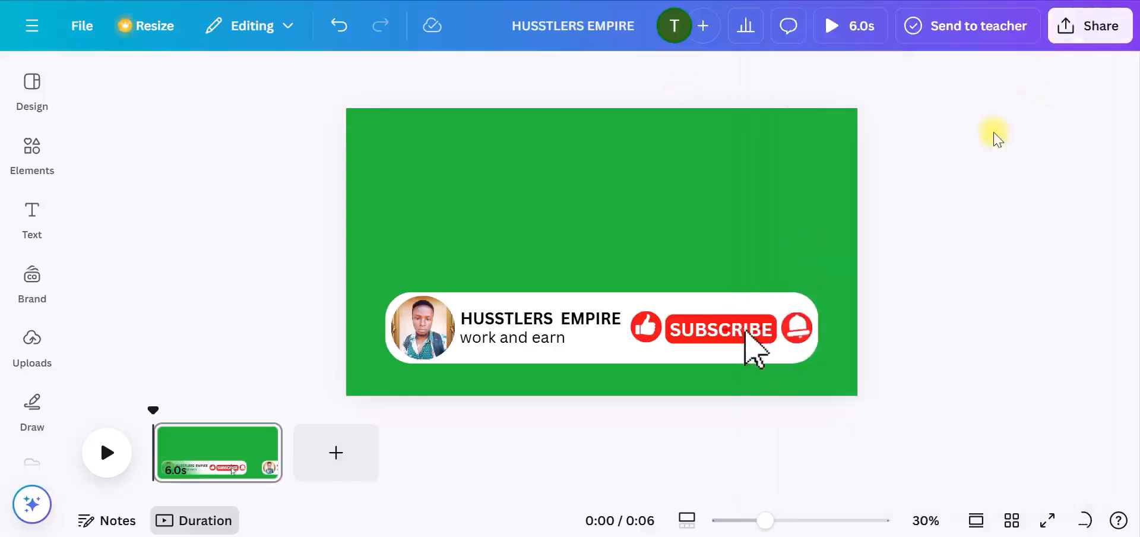
Download the design as an MP4 video in 1080p (HD) quality
left_click(1092, 29)
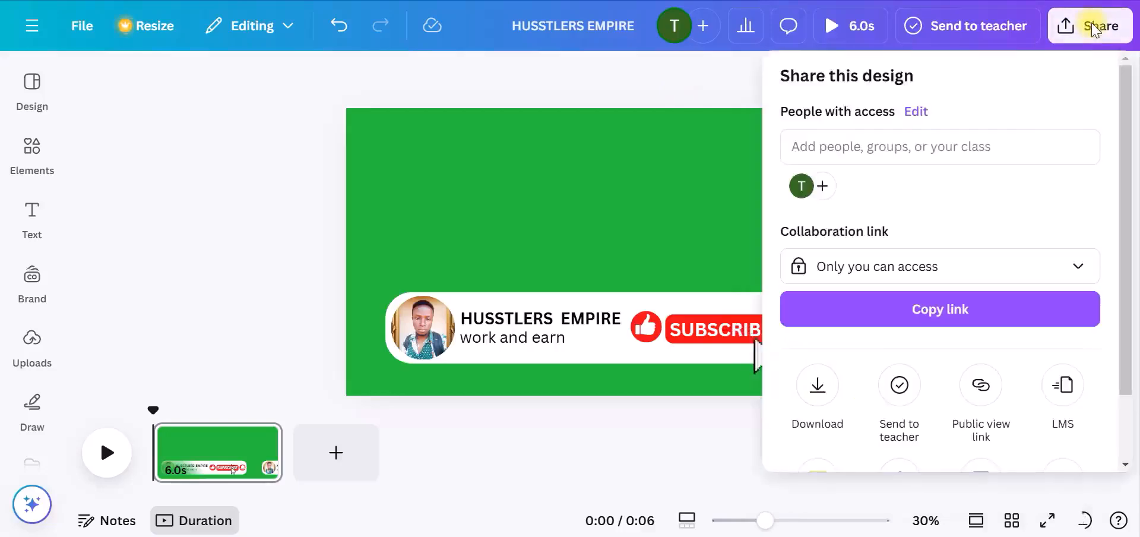
left_click(817, 384)
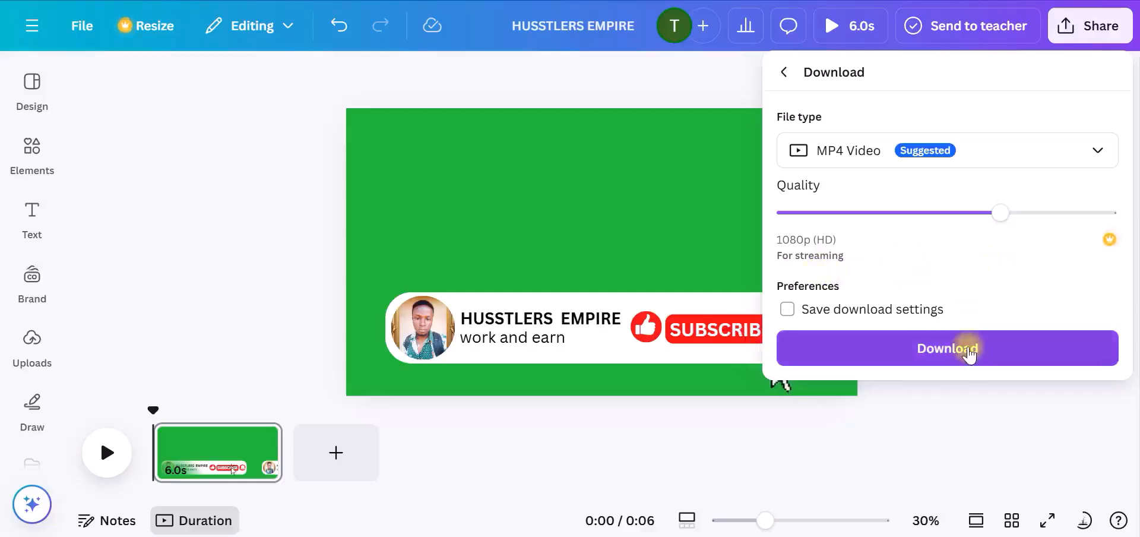
left_click(967, 349)
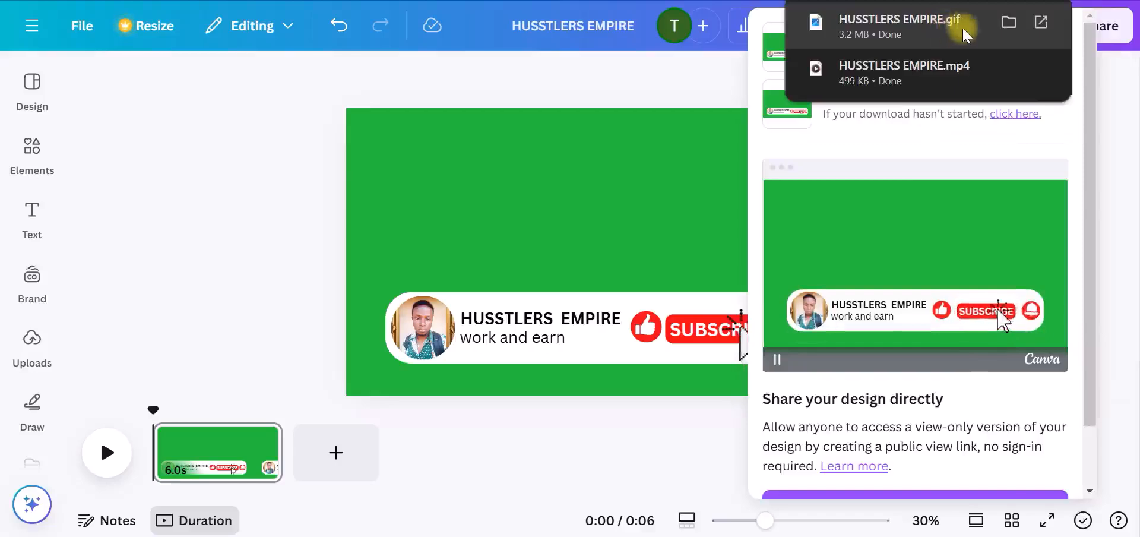
Show the downloaded files in their folder and preview the HUSSTLERS EMPIRE GIF
left_click(1009, 24)
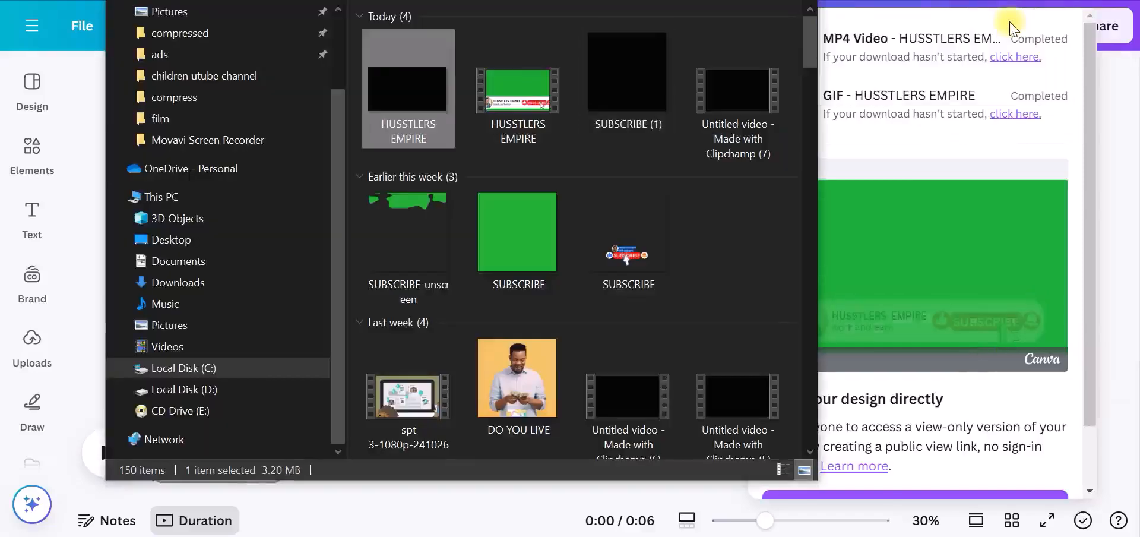
double_click(401, 101)
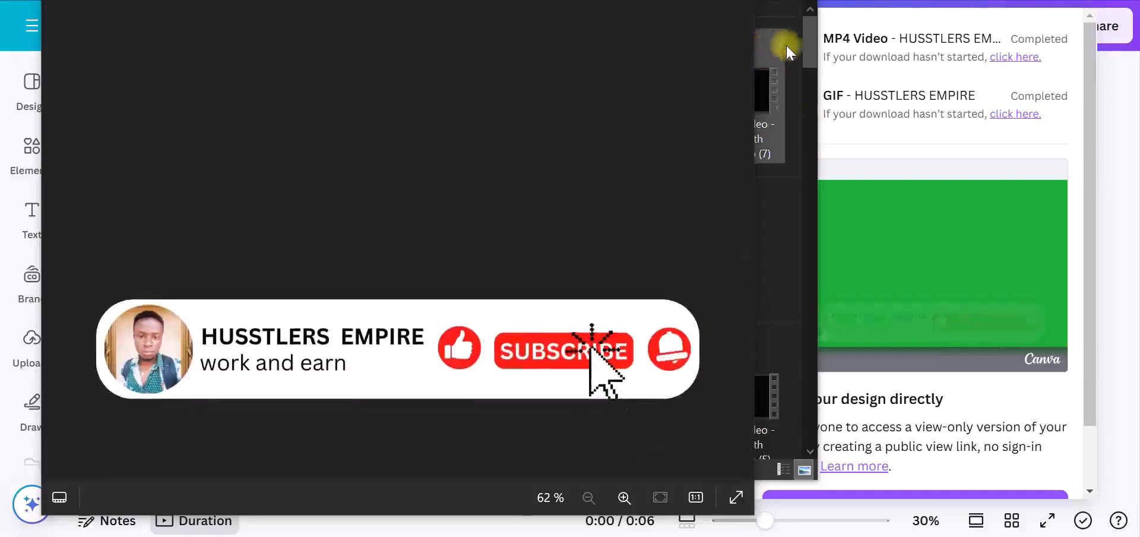
left_click(795, 98)
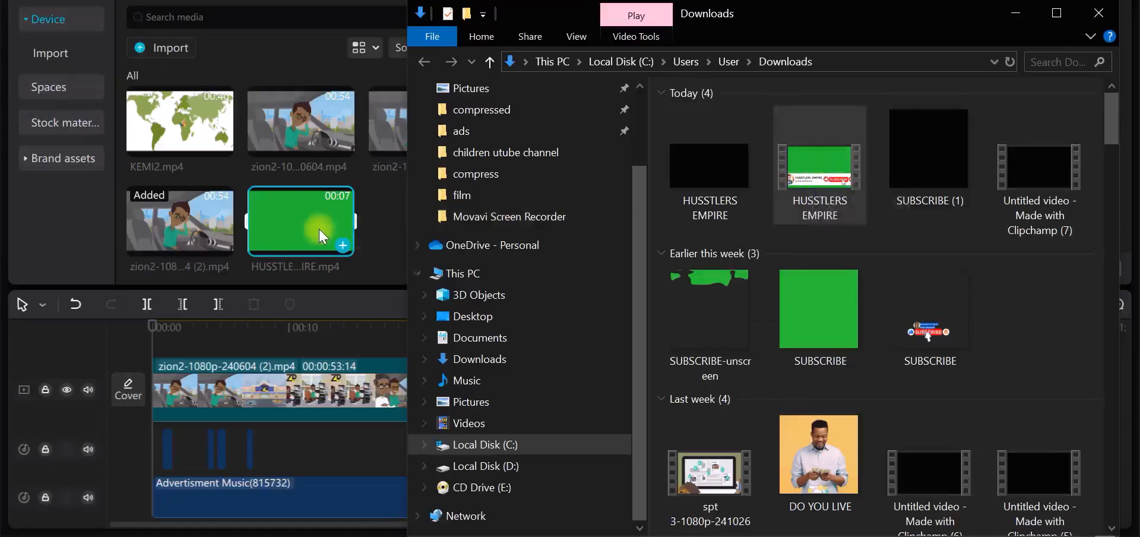
Switch to CapCut and play the existing project from the start to look for a spot for the overlay
left_click(381, 239)
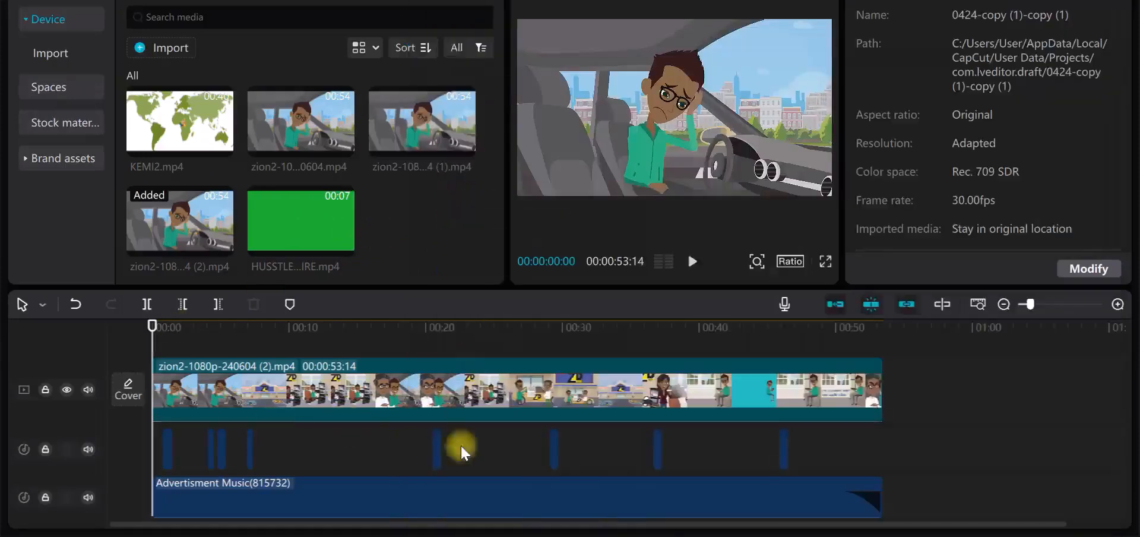
left_click(692, 261)
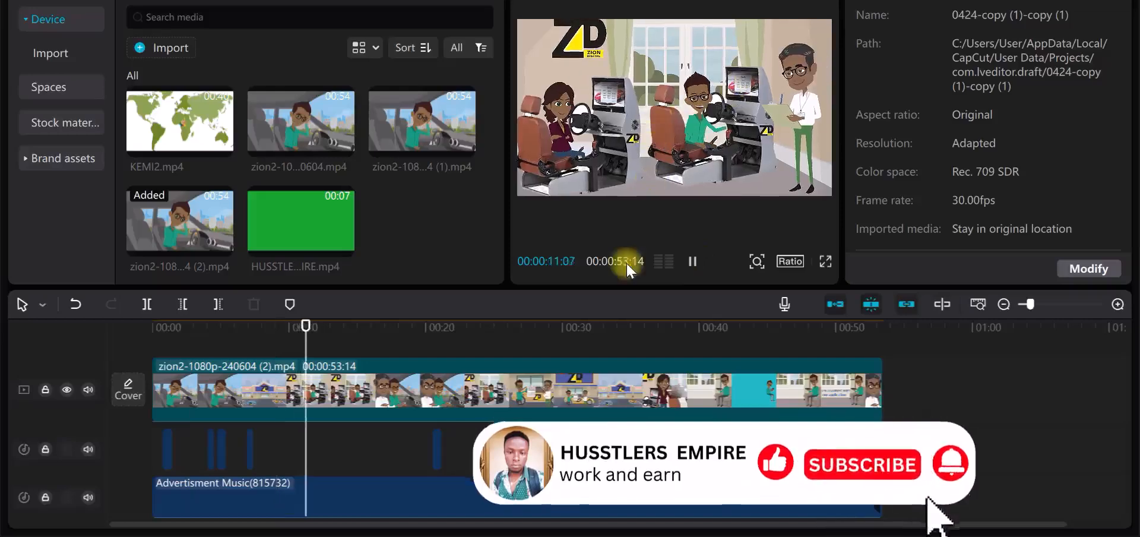
left_click(692, 262)
Place the HUSSTLERS EMPIRE green-screen MP4 at 00:00:06:11 on a track above the main video
left_click(270, 324)
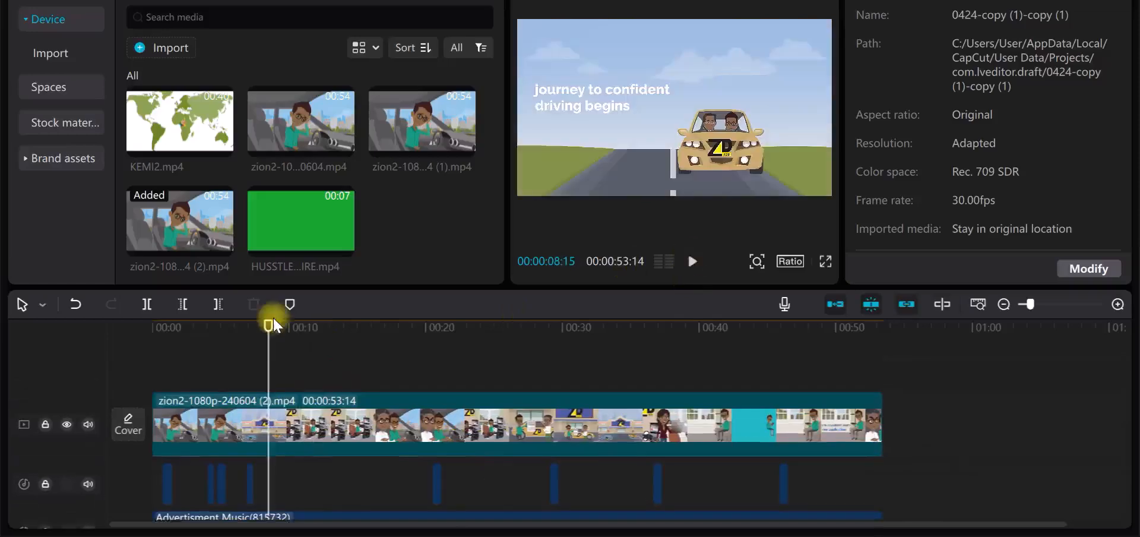
left_click_drag(269, 330, 240, 325)
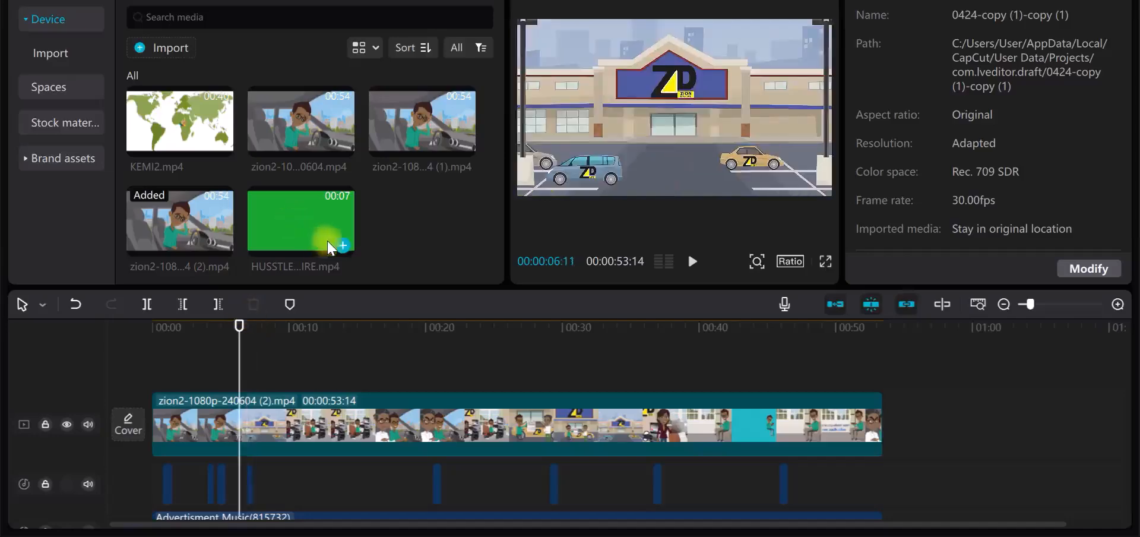
left_click(343, 244)
left_click_drag(196, 425, 271, 374)
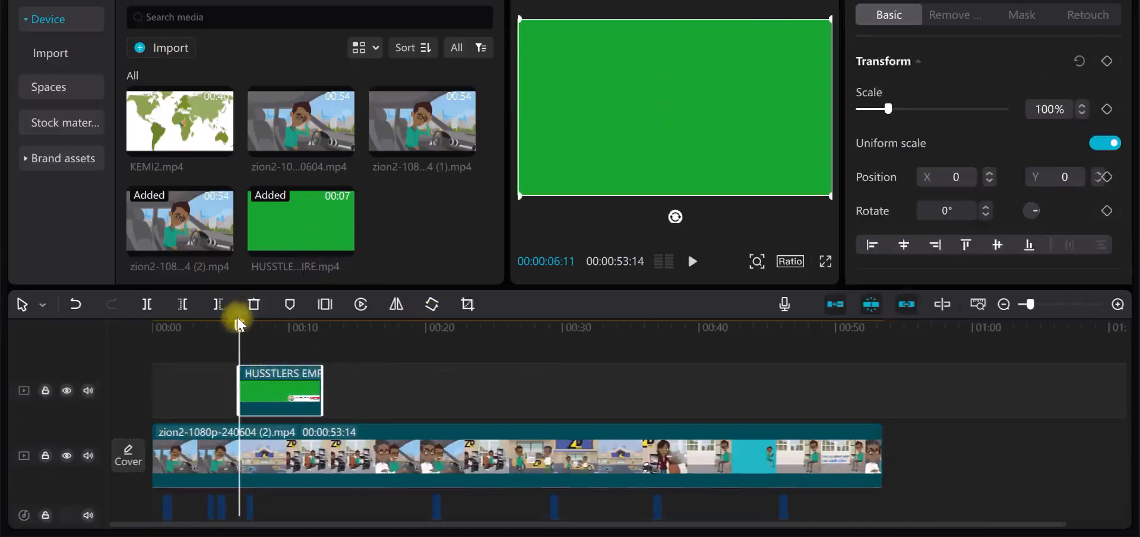
Remove the overlay clip's green background with Chroma key by picking the green from the preview
left_click_drag(240, 330, 254, 323)
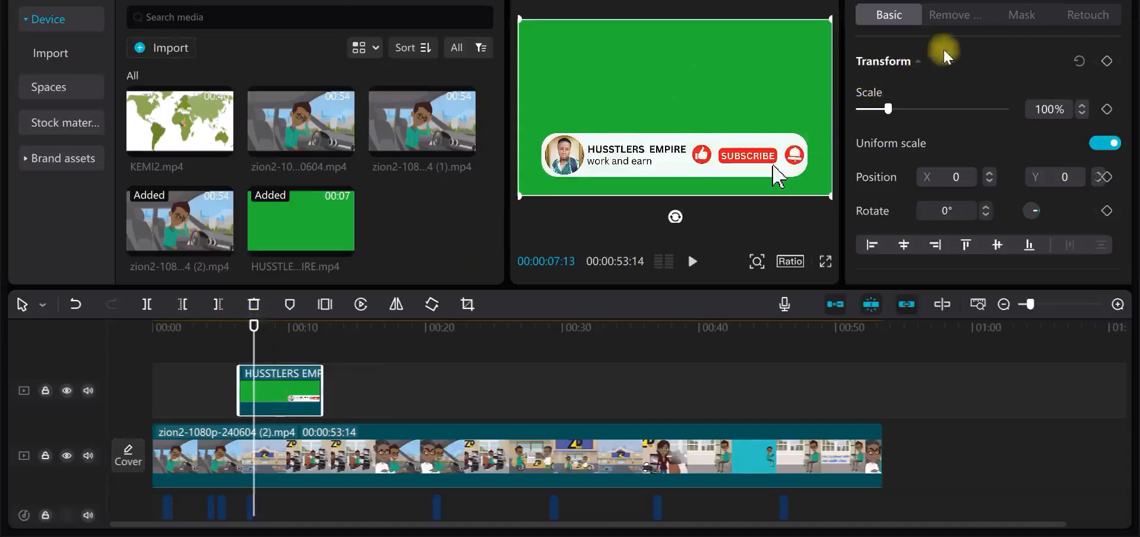
left_click(951, 18)
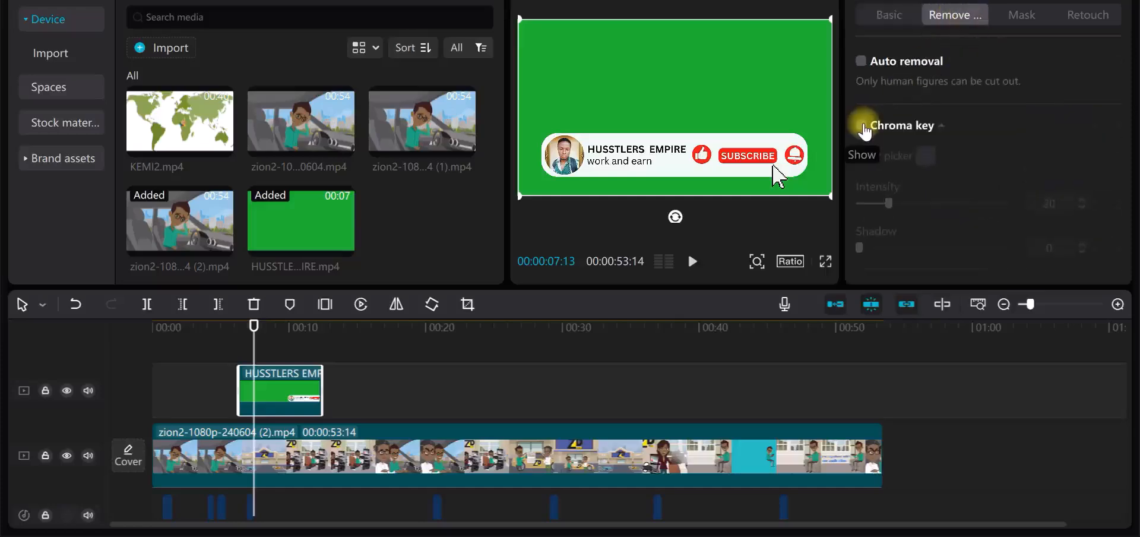
left_click(864, 128)
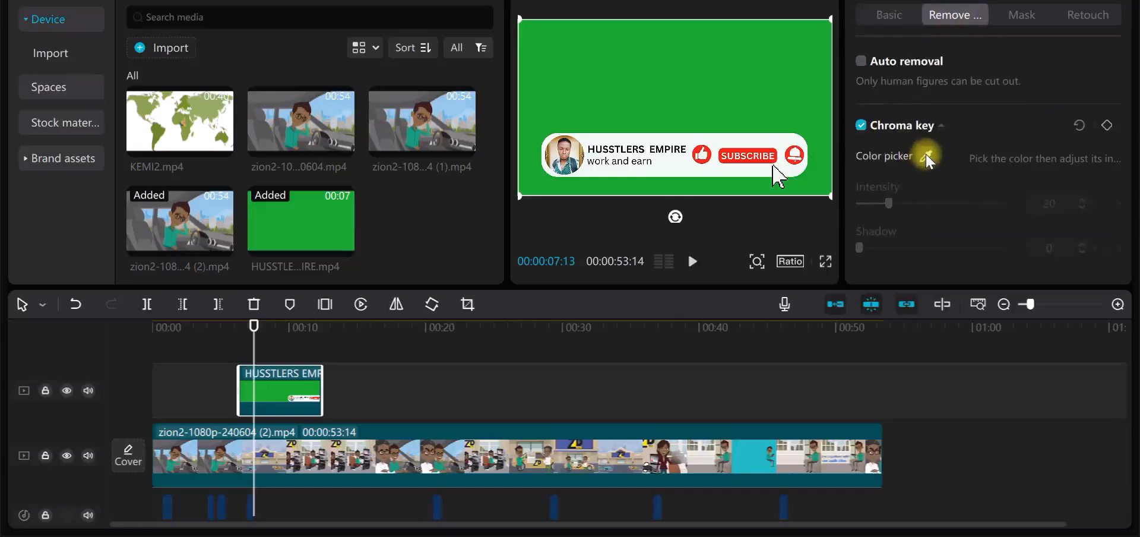
left_click(684, 84)
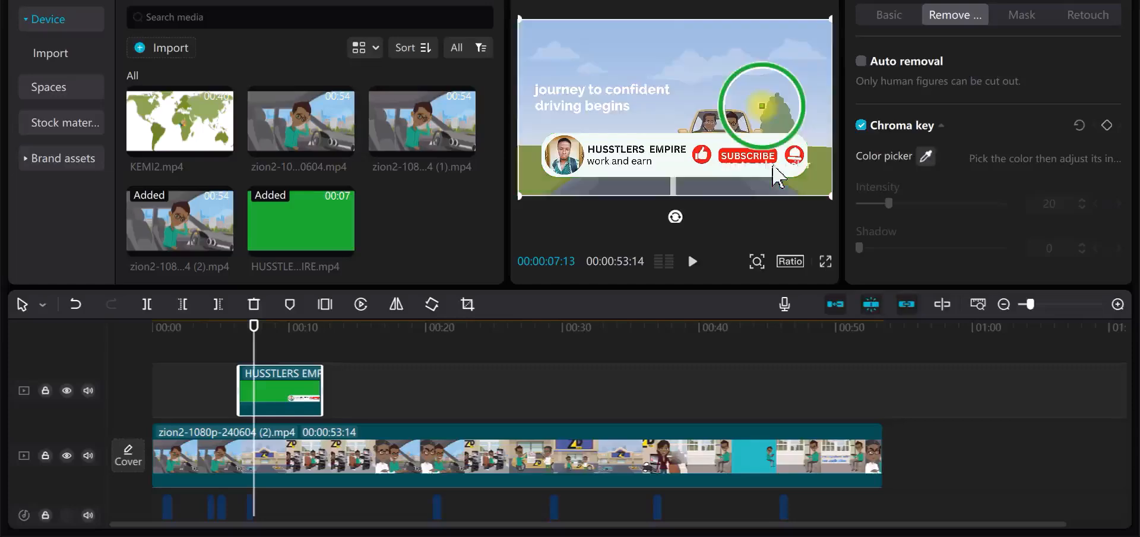
left_click(761, 106)
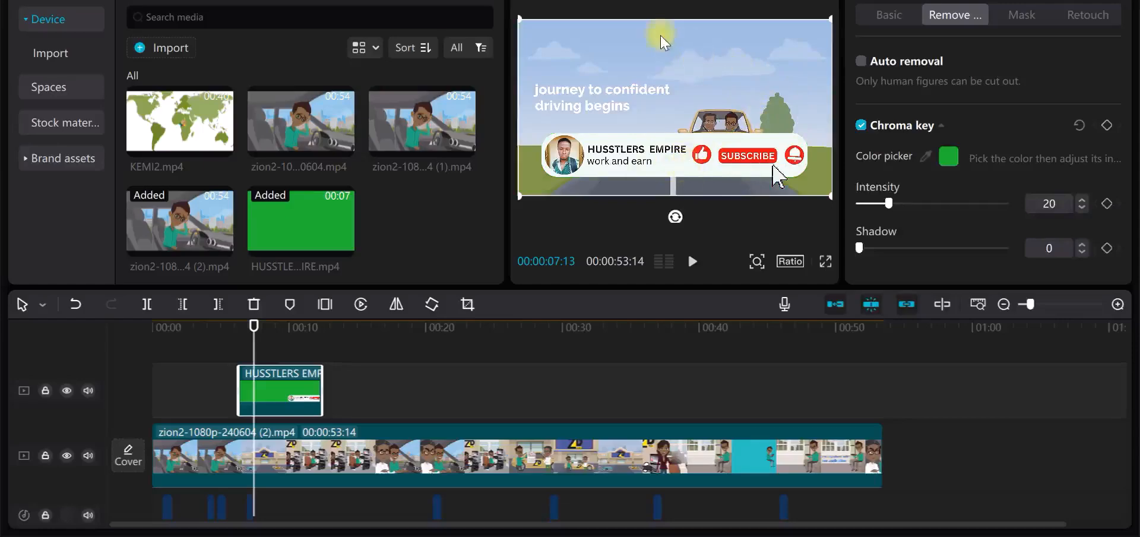
Shrink the subscribe overlay to about two-thirds of its size and move it to the bottom centre of the video frame
left_click_drag(830, 19, 781, 48)
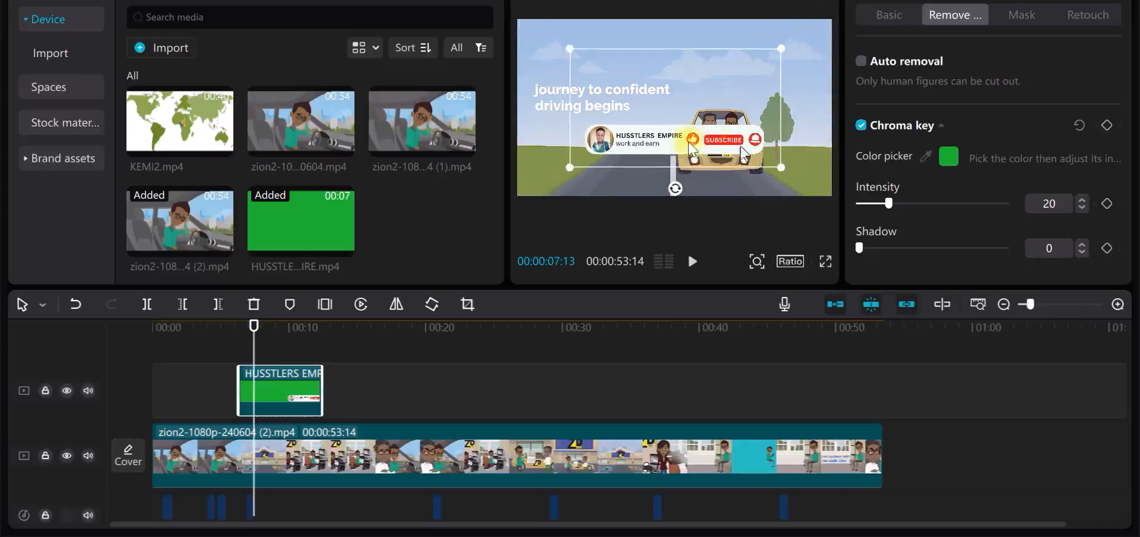
left_click_drag(672, 152, 663, 185)
Play back the timeline around the overlay clip to check how the subscribe animation appears over the video
left_click_drag(252, 333, 198, 337)
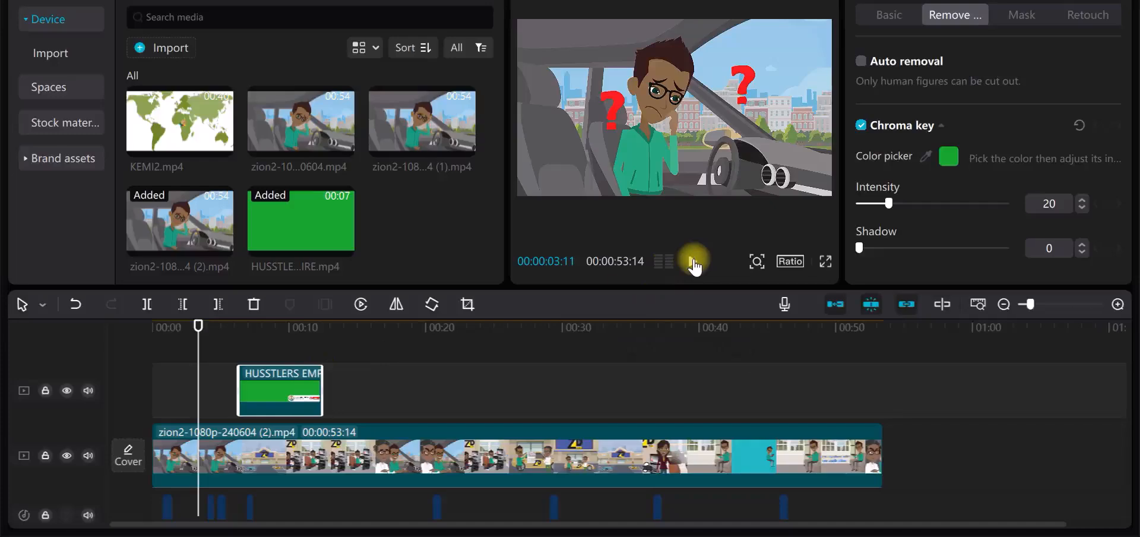
left_click(692, 262)
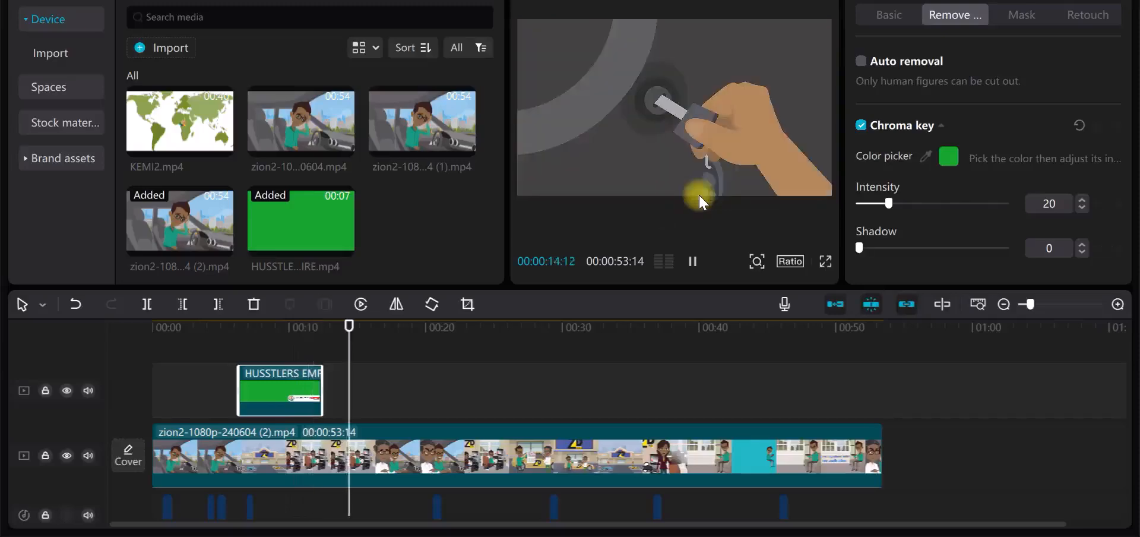
left_click(238, 347)
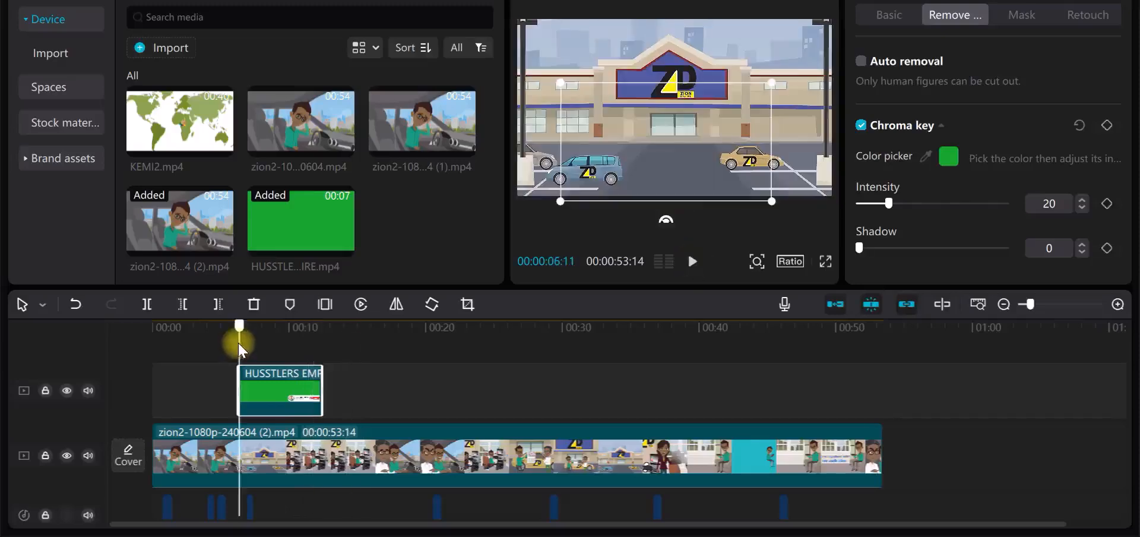
left_click(246, 347)
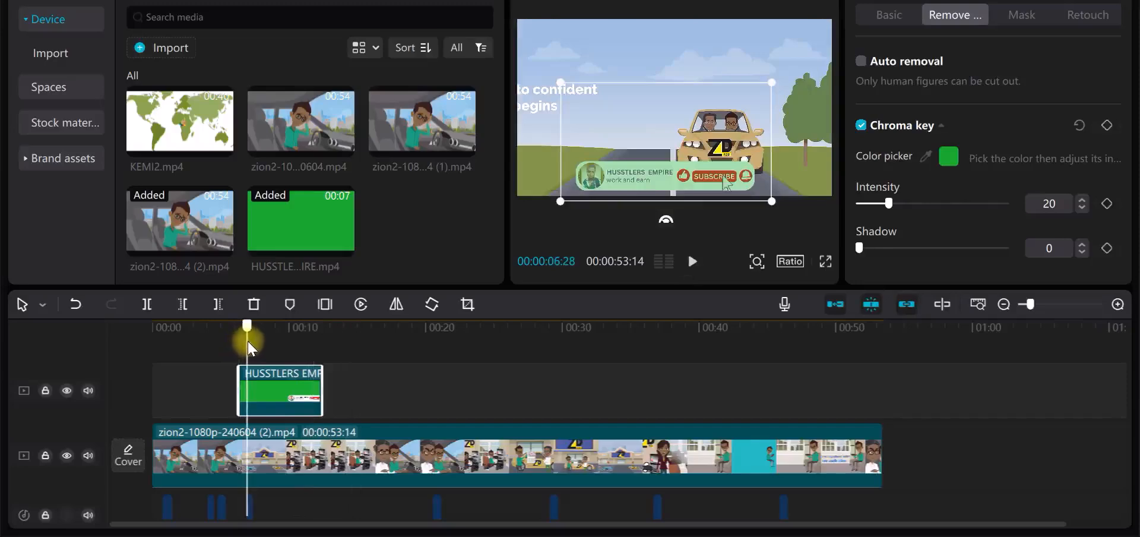
left_click_drag(253, 348, 234, 337)
left_click(692, 261)
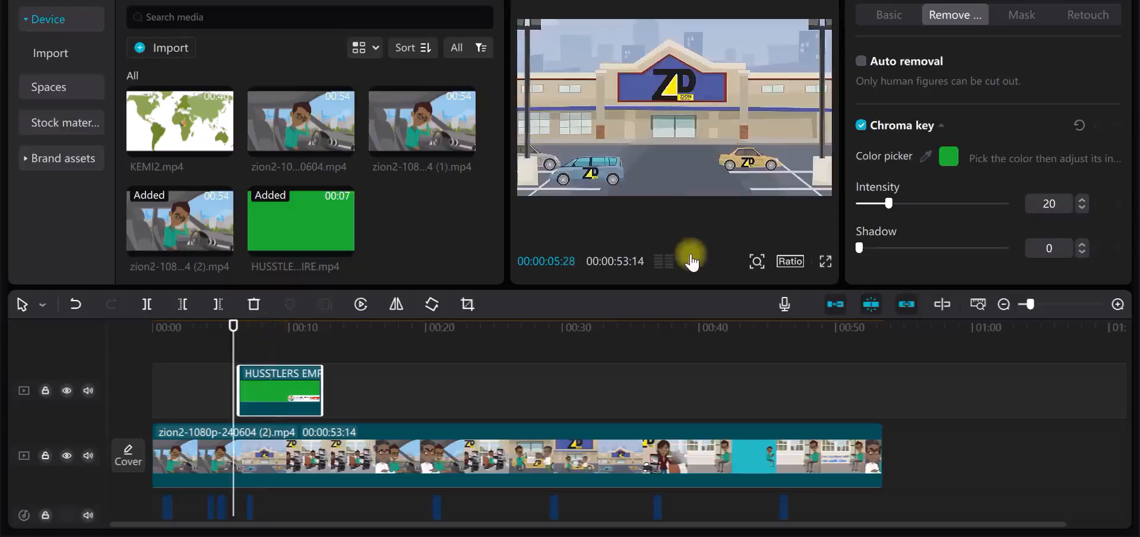